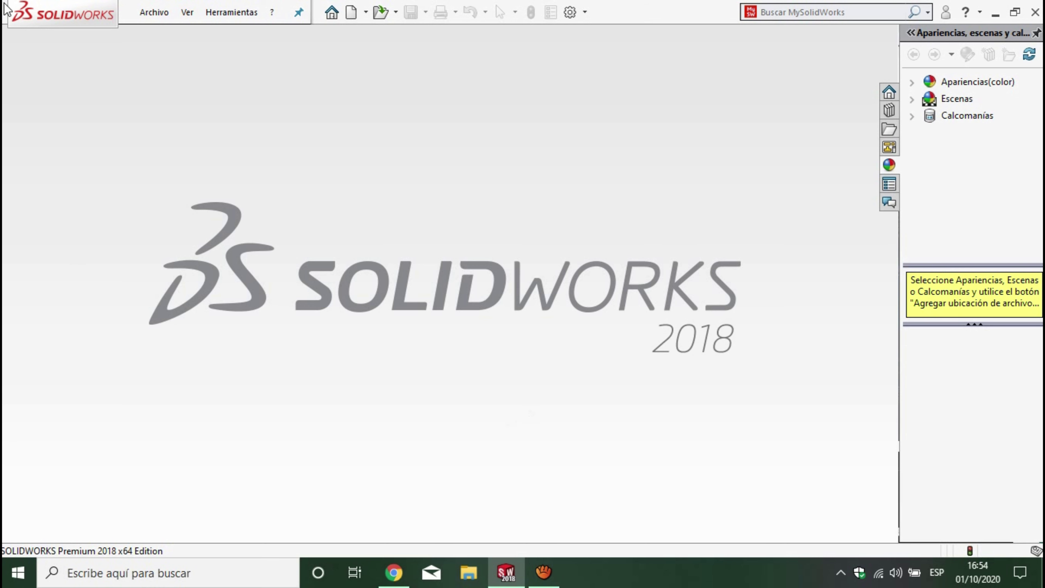
# Step: Create a new Pieza part document from Archivo > Nuevo
pyautogui.click(154, 13)
pyautogui.click(158, 36)
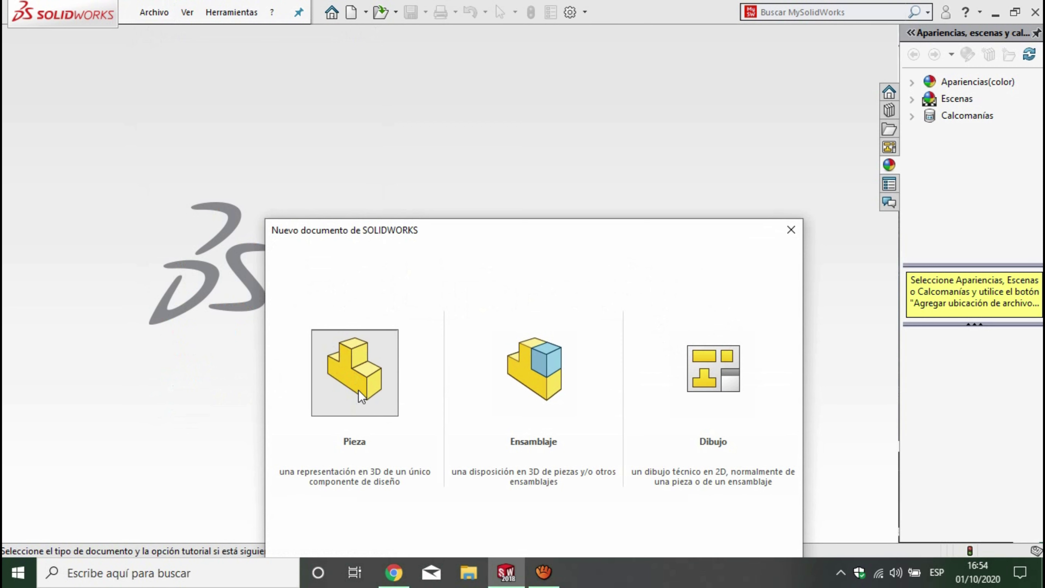
pyautogui.doubleClick(357, 388)
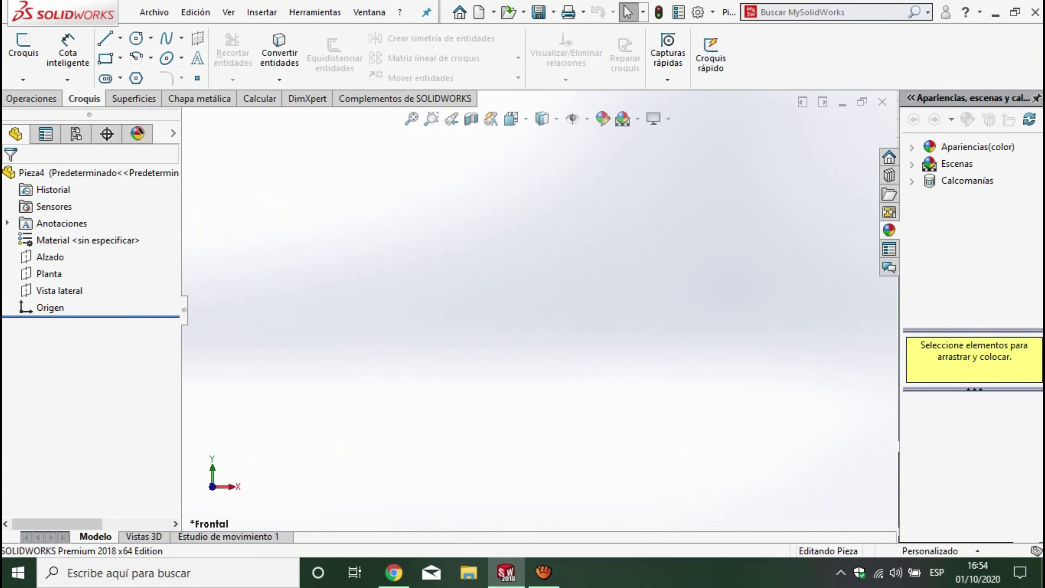
# Step: Sketch the neck step on the Alzado plane: a line left from the origin, then down
pyautogui.click(37, 70)
pyautogui.click(466, 250)
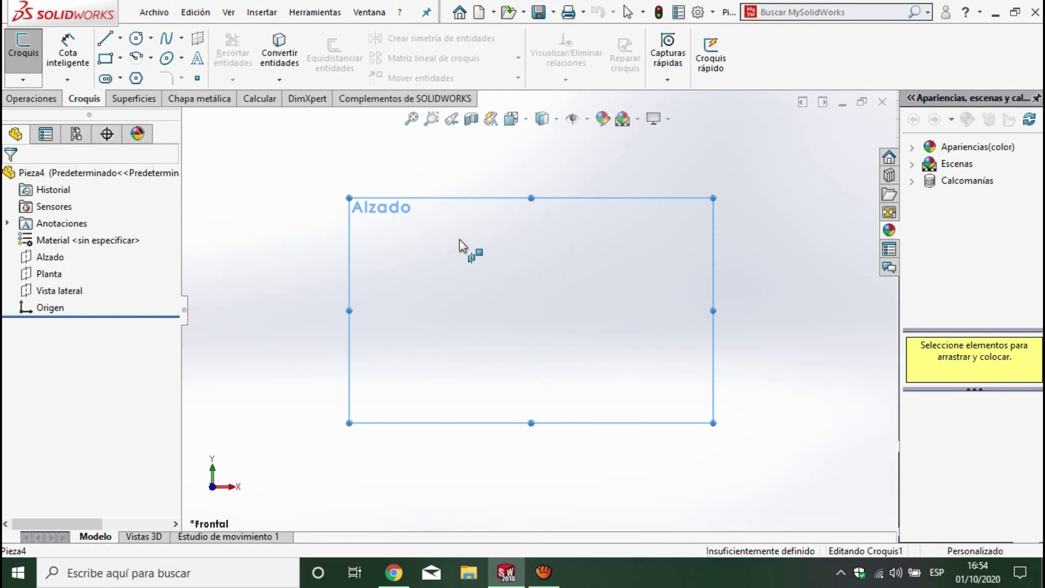
pyautogui.click(106, 40)
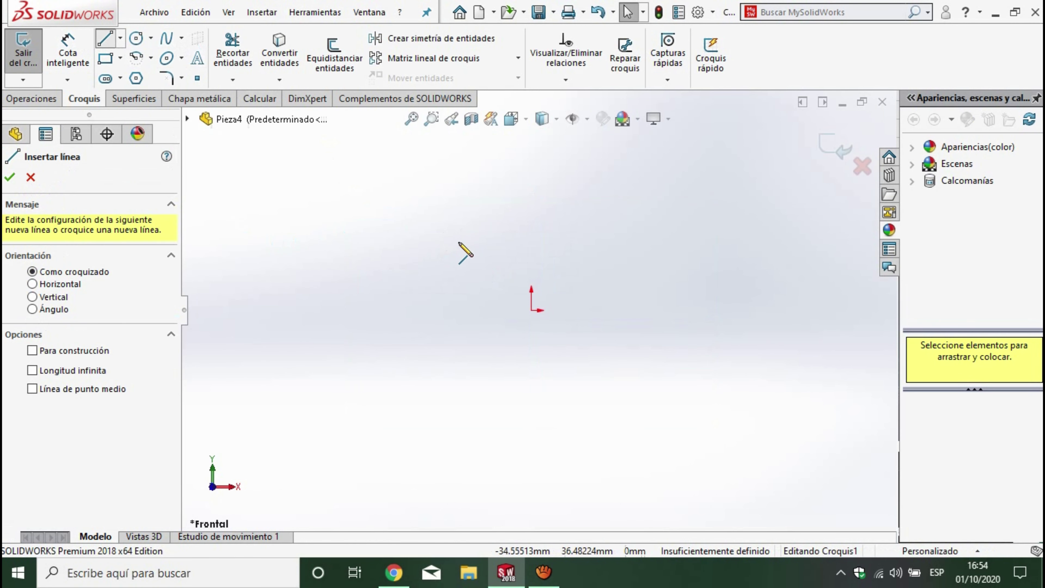
pyautogui.click(531, 310)
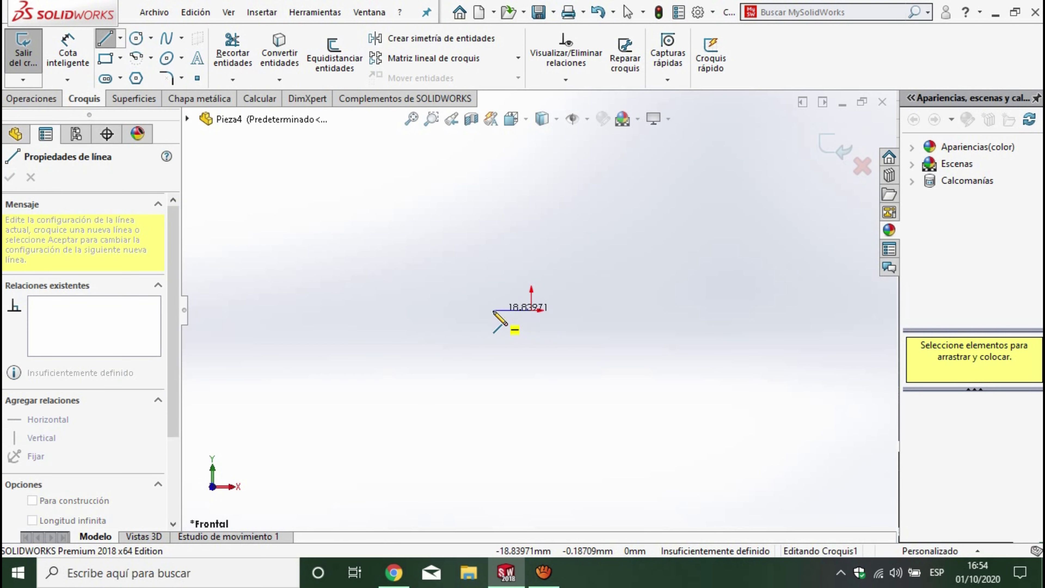
pyautogui.click(500, 309)
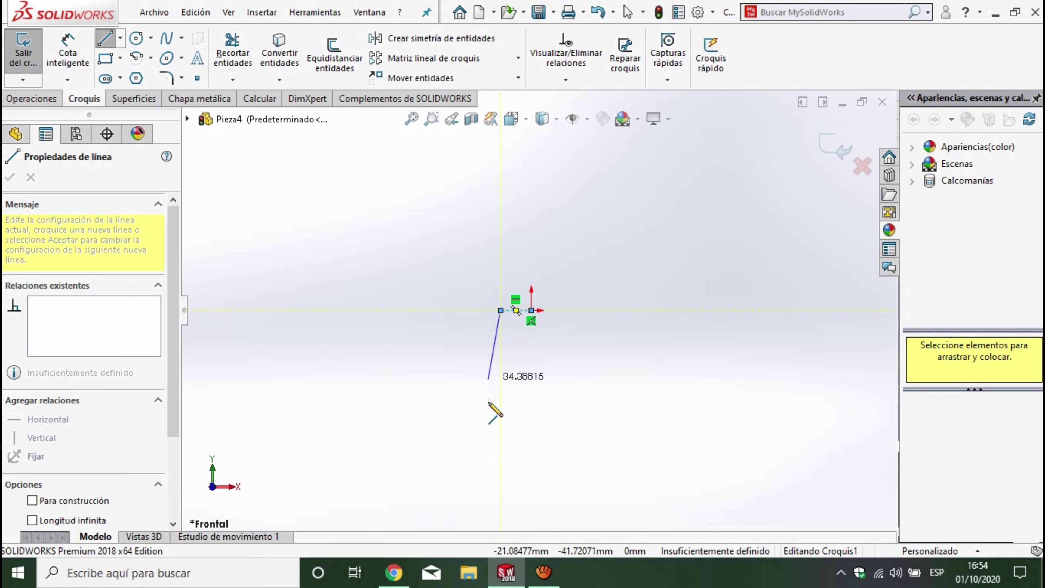
pyautogui.click(501, 372)
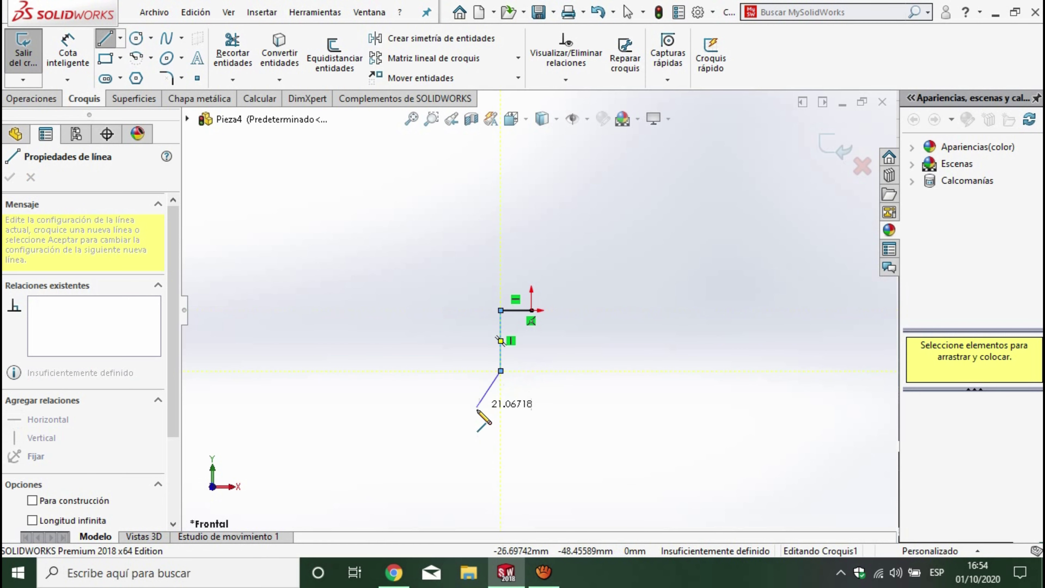
pyautogui.scroll(2, 537, 310)
pyautogui.press('Escape')
pyautogui.press('Escape')
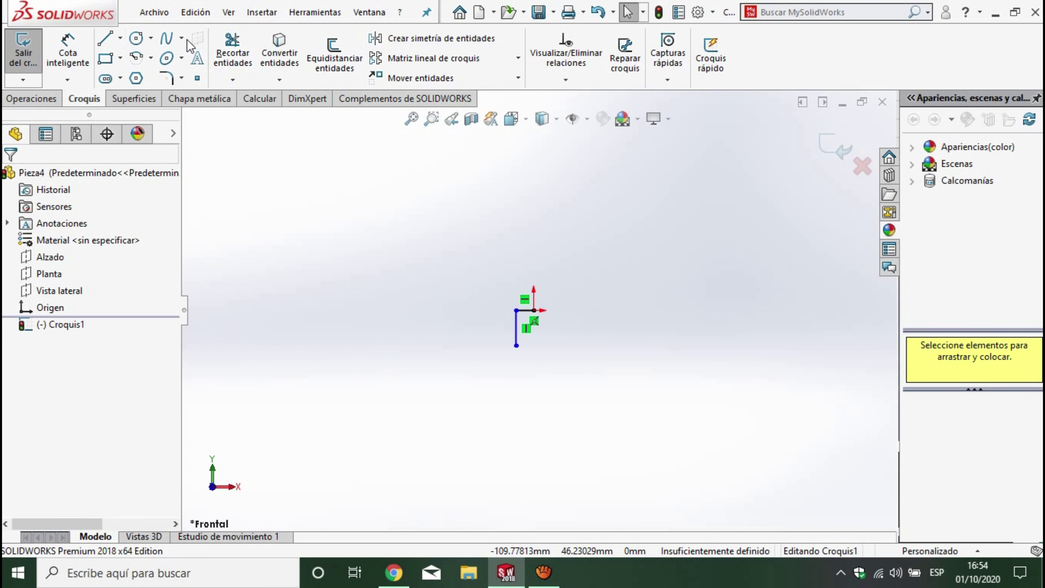
# Step: Add an S-shaped spline from the vertical line's bottom down to the bottle base
pyautogui.press('Return')
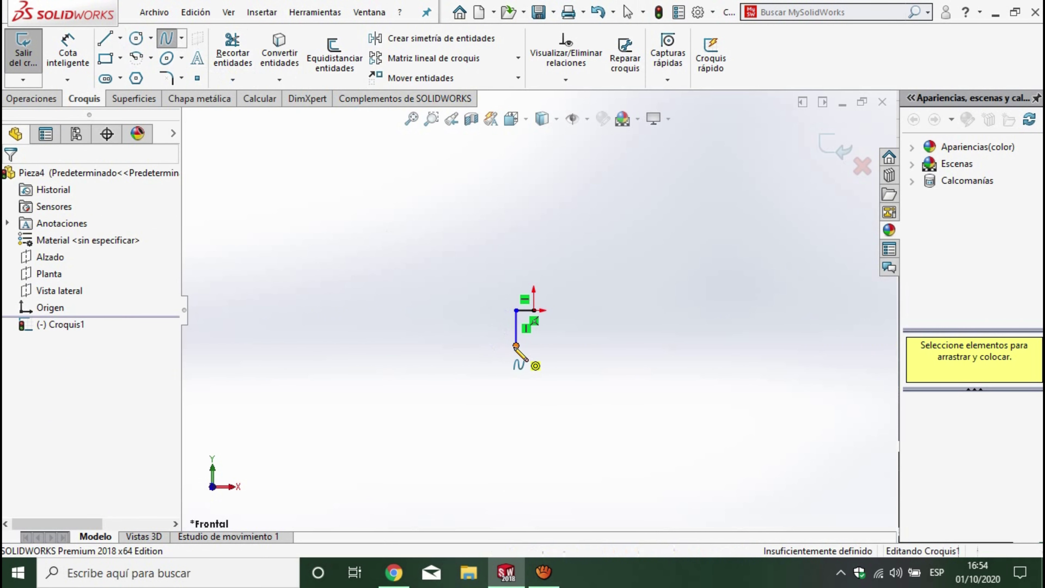
pyautogui.click(517, 348)
pyautogui.click(490, 398)
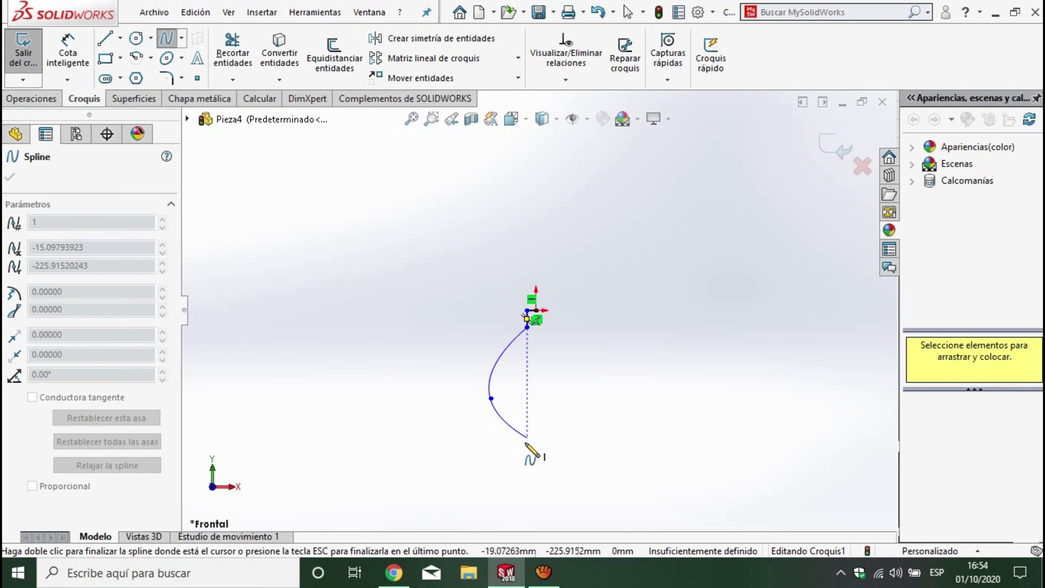
pyautogui.click(520, 476)
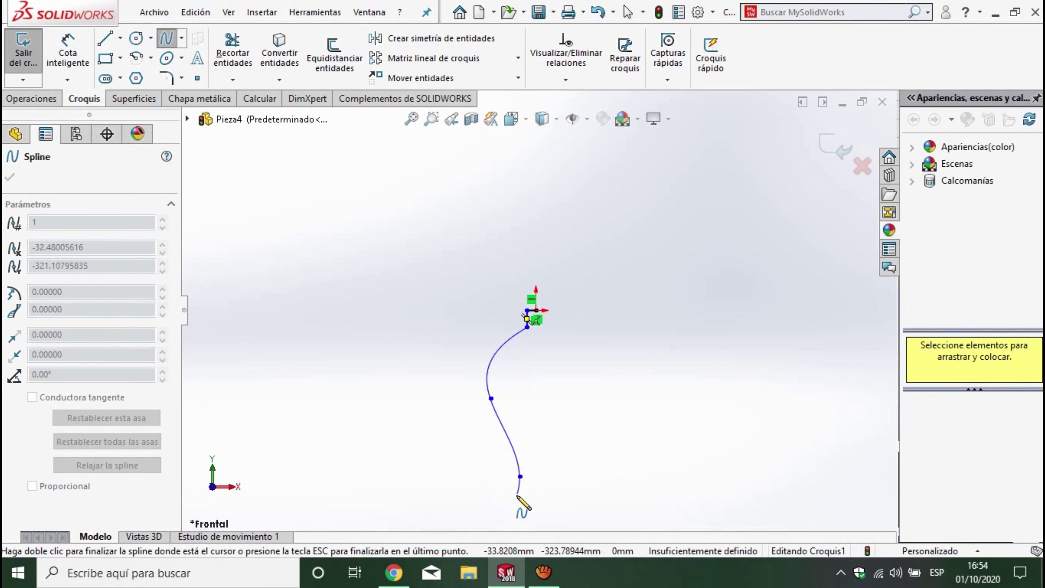
pyautogui.click(501, 510)
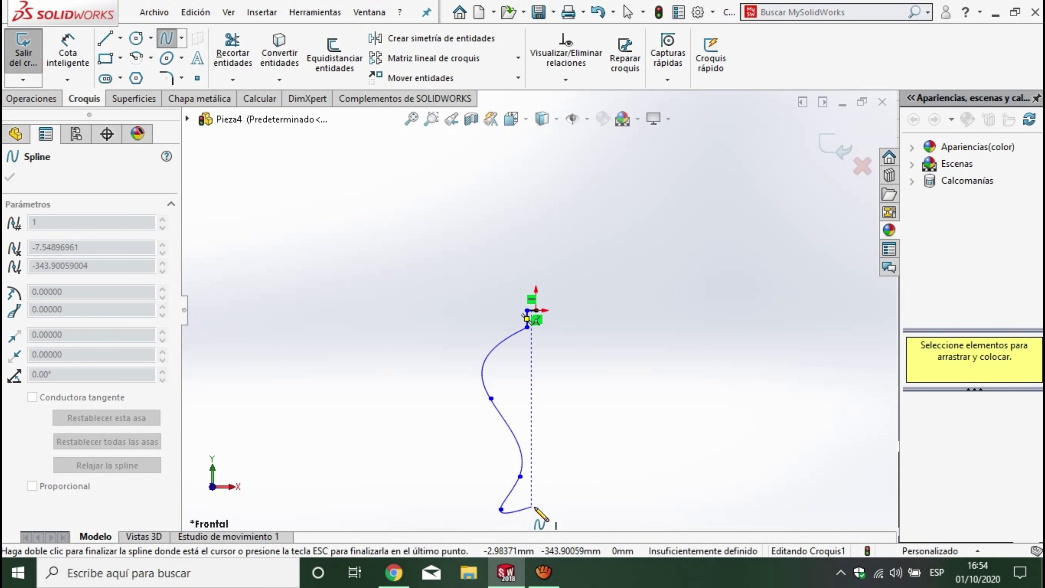
pyautogui.doubleClick(533, 505)
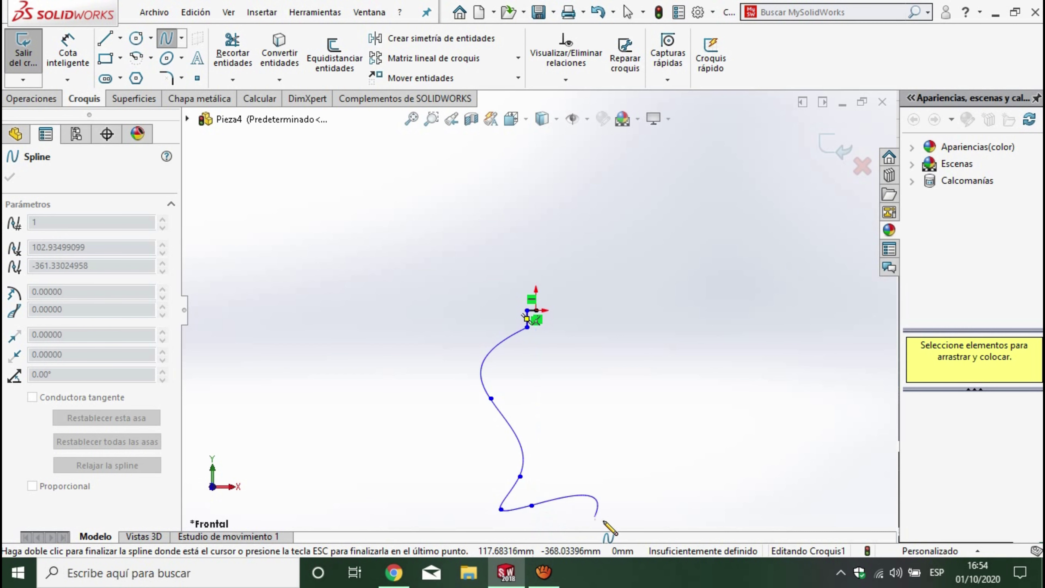
# Step: Draw a vertical construction centerline straight down from the origin
pyautogui.click(120, 38)
pyautogui.click(140, 77)
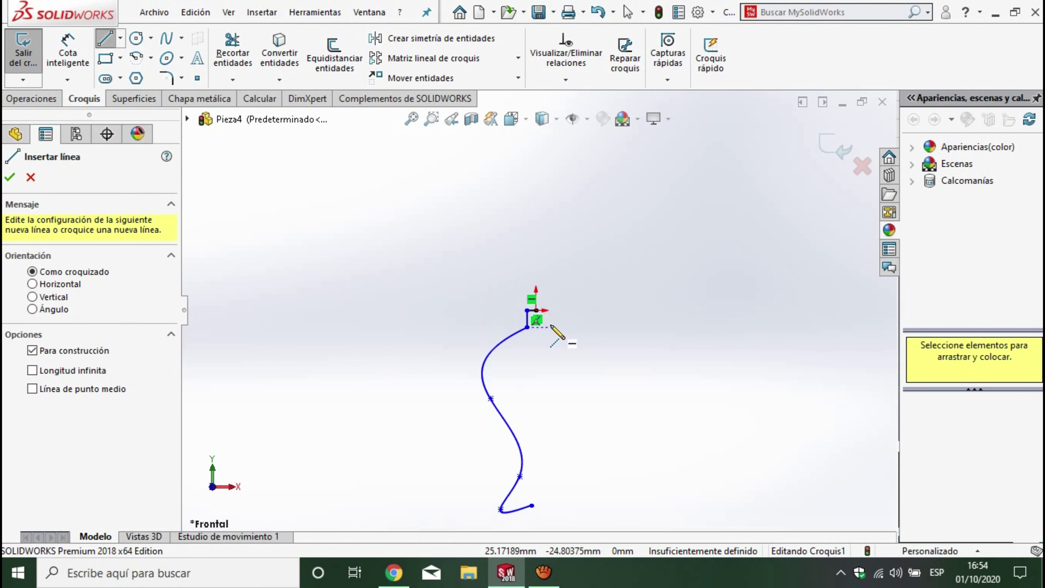
pyautogui.click(536, 311)
pyautogui.scroll(3, 536, 313)
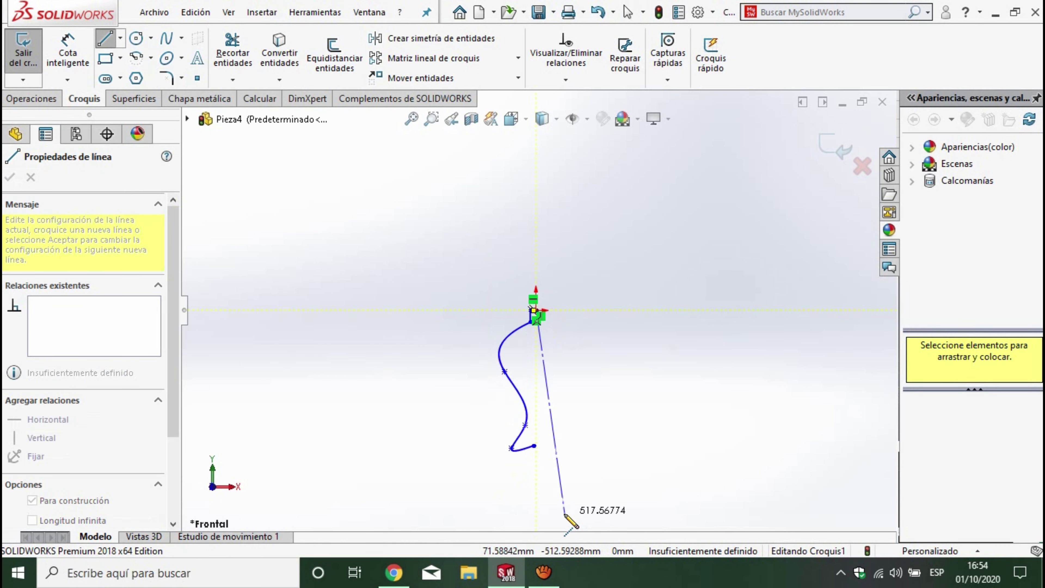
pyautogui.click(536, 486)
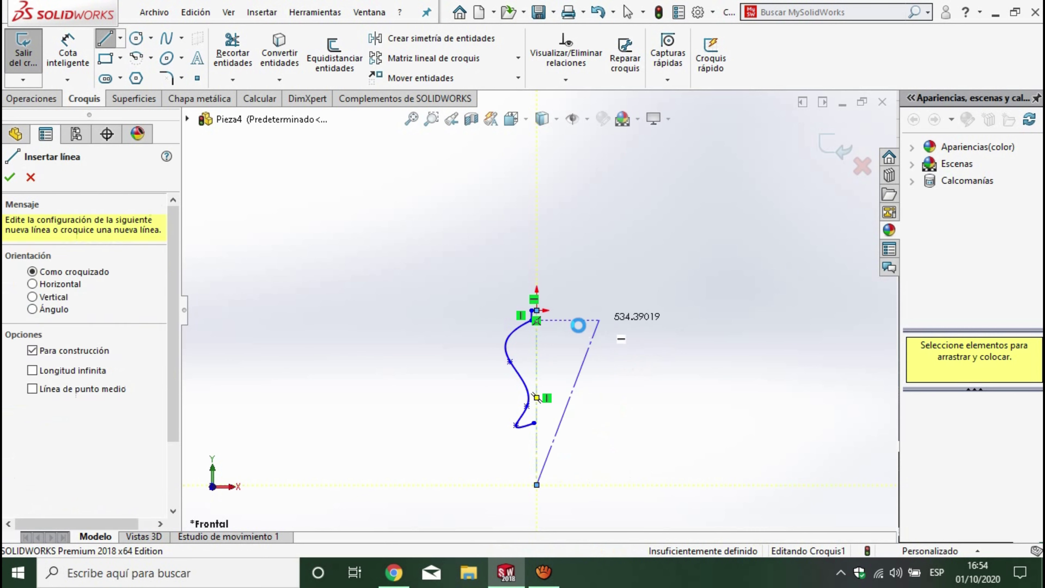
pyautogui.press('Escape')
pyautogui.scroll(2, 562, 325)
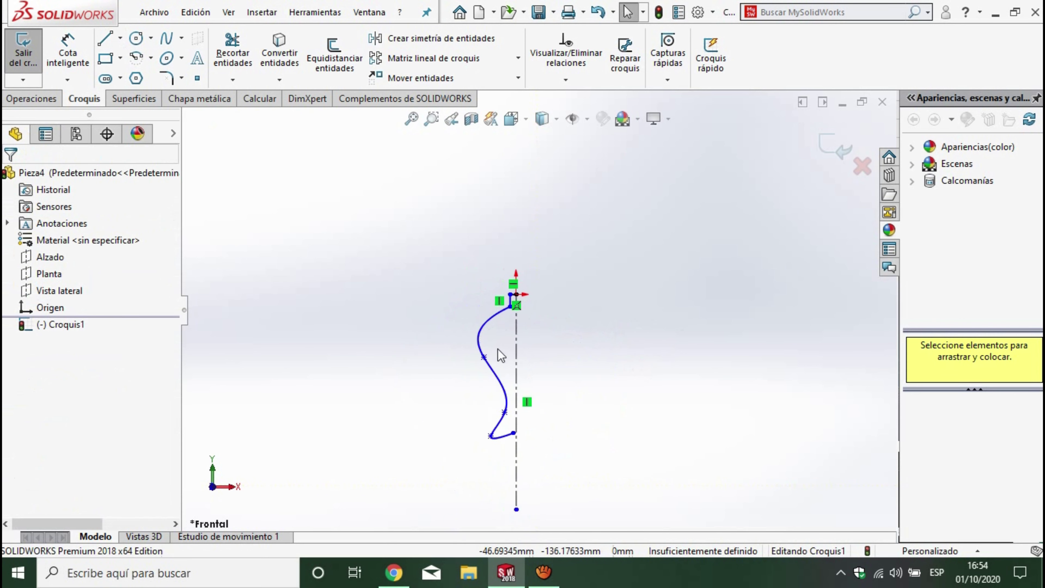
pyautogui.scroll(2, 473, 359)
# Step: Pull a spline point up, then make the spline's bottom endpoint coincident with the centerline
pyautogui.moveTo(510, 439); pyautogui.dragTo(505, 399)
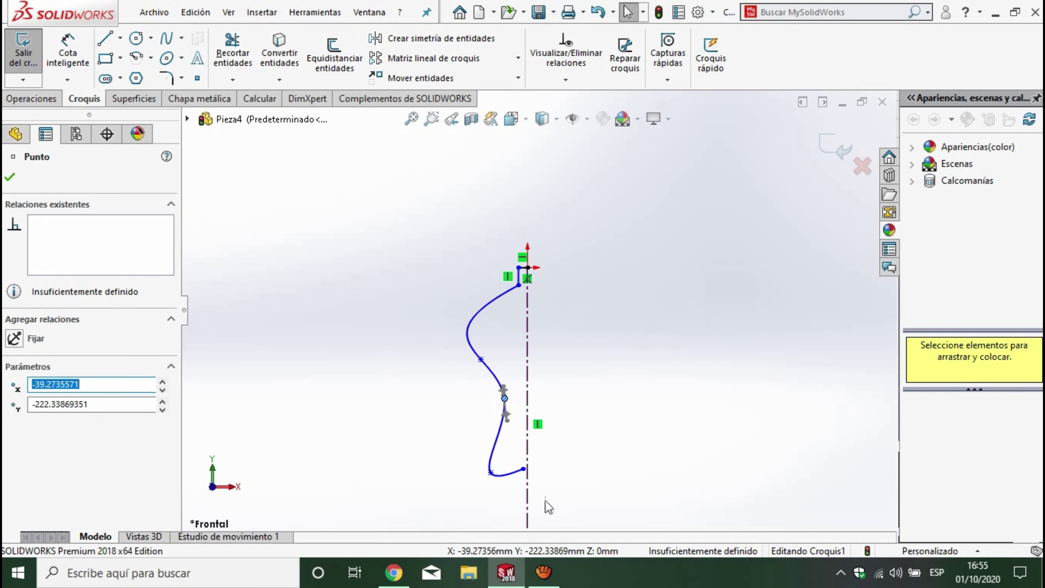
pyautogui.scroll(2, 524, 469)
pyautogui.scroll(2, 530, 458)
pyautogui.scroll(1, 529, 460)
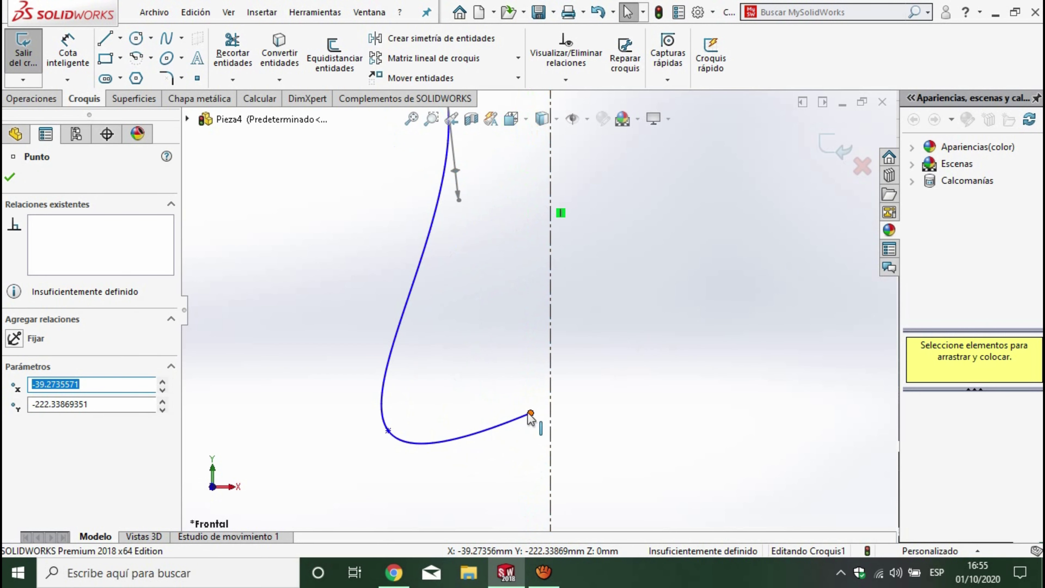
pyautogui.click(530, 413)
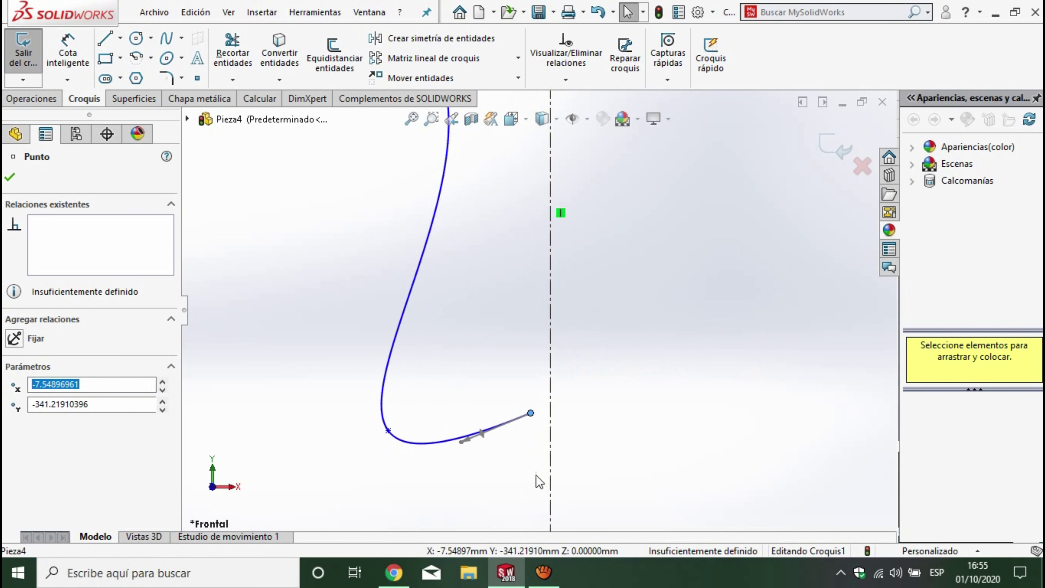
pyautogui.keyDown('ctrl'); pyautogui.click(550, 462); pyautogui.keyUp('ctrl')
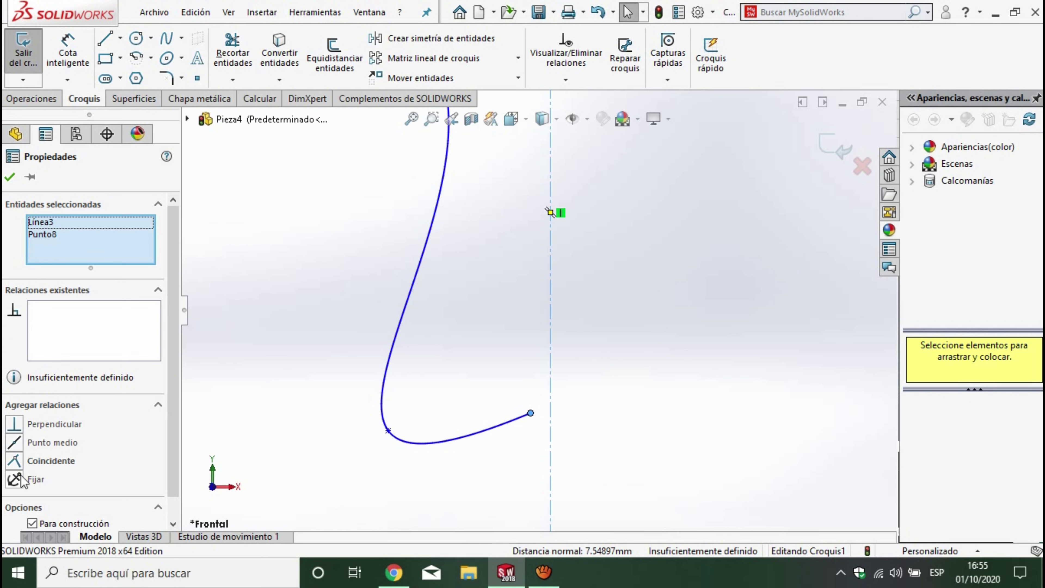
pyautogui.click(14, 460)
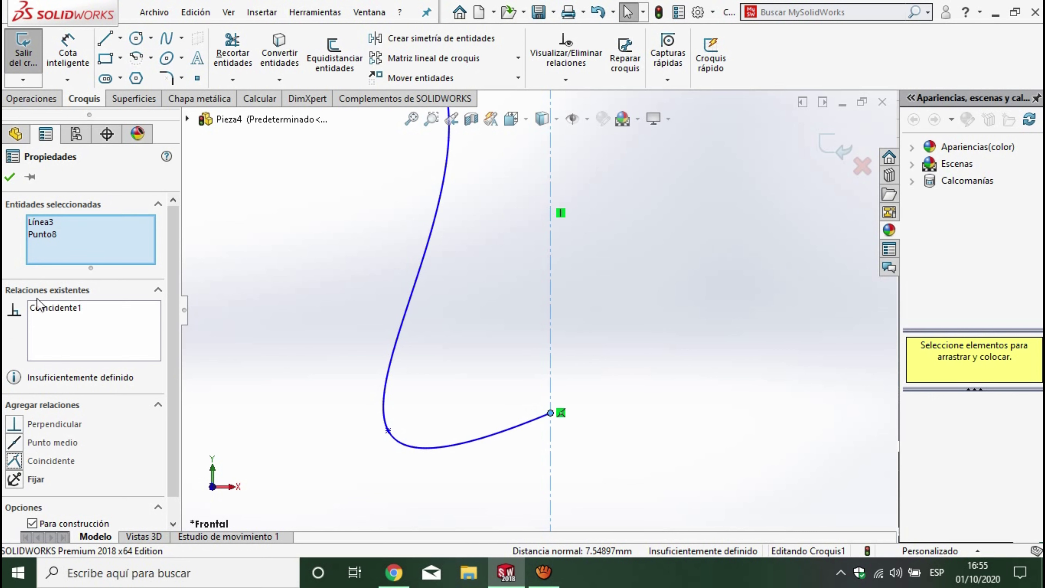
pyautogui.press('Escape')
pyautogui.scroll(3, 445, 306)
pyautogui.scroll(3, 518, 230)
pyautogui.scroll(-5, 518, 230)
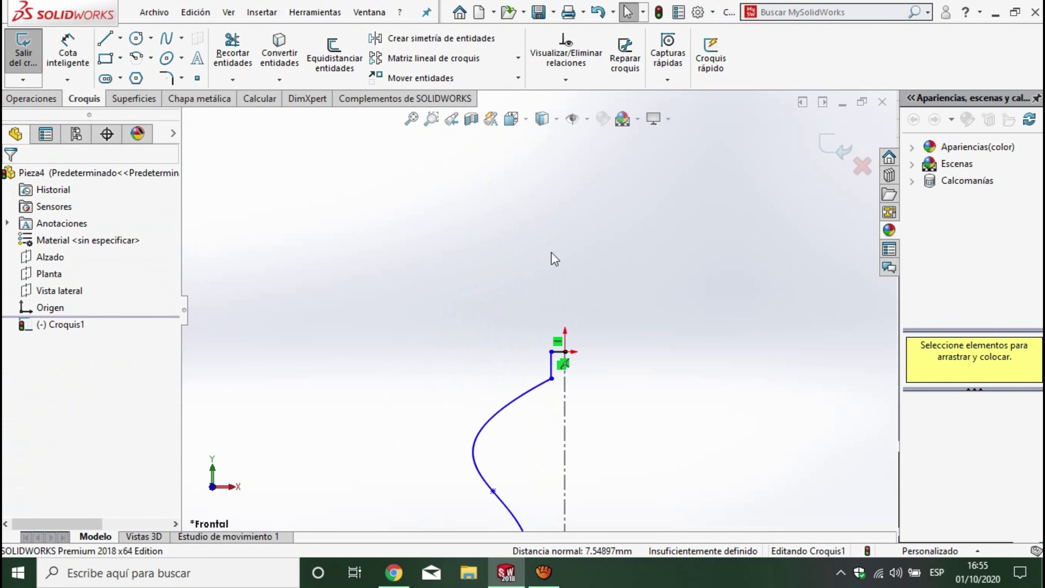
# Step: Dimension the neck step at 15 mm wide and 30 mm tall
pyautogui.click(74, 58)
pyautogui.scroll(-5, 551, 336)
pyautogui.click(576, 394)
pyautogui.click(566, 348)
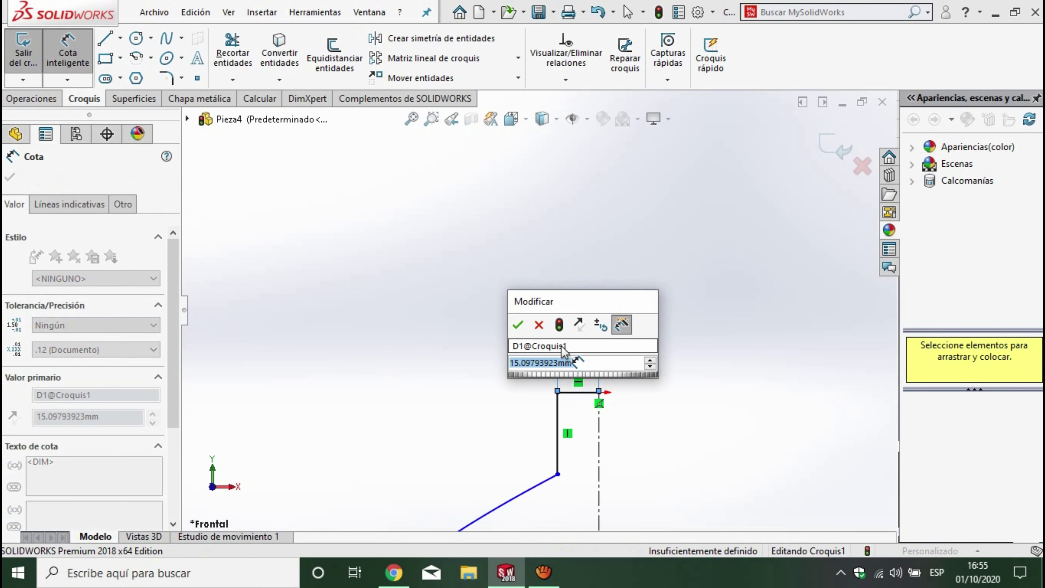
pyautogui.write('15')
pyautogui.press('Return')
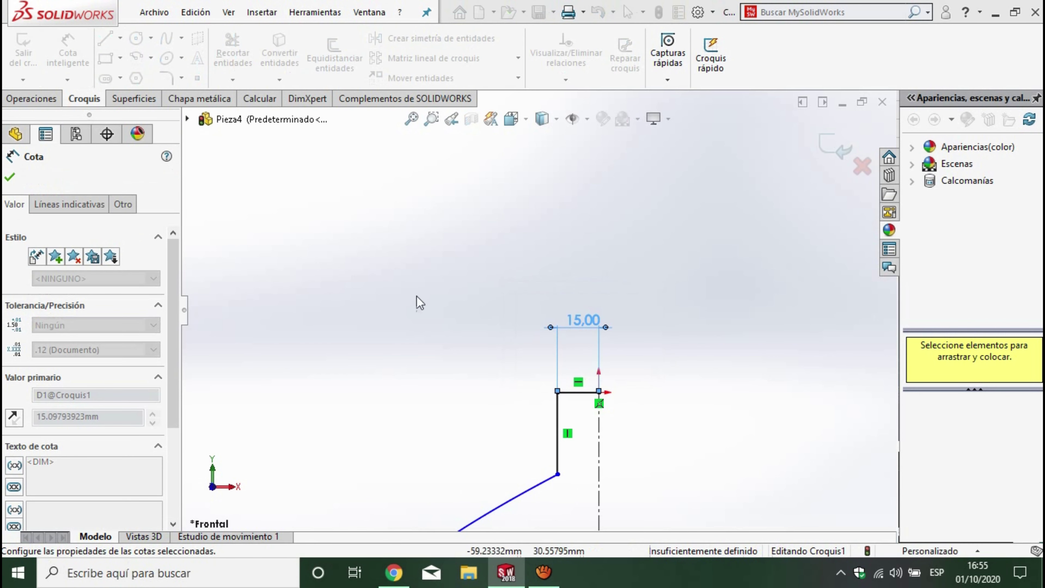
pyautogui.click(563, 444)
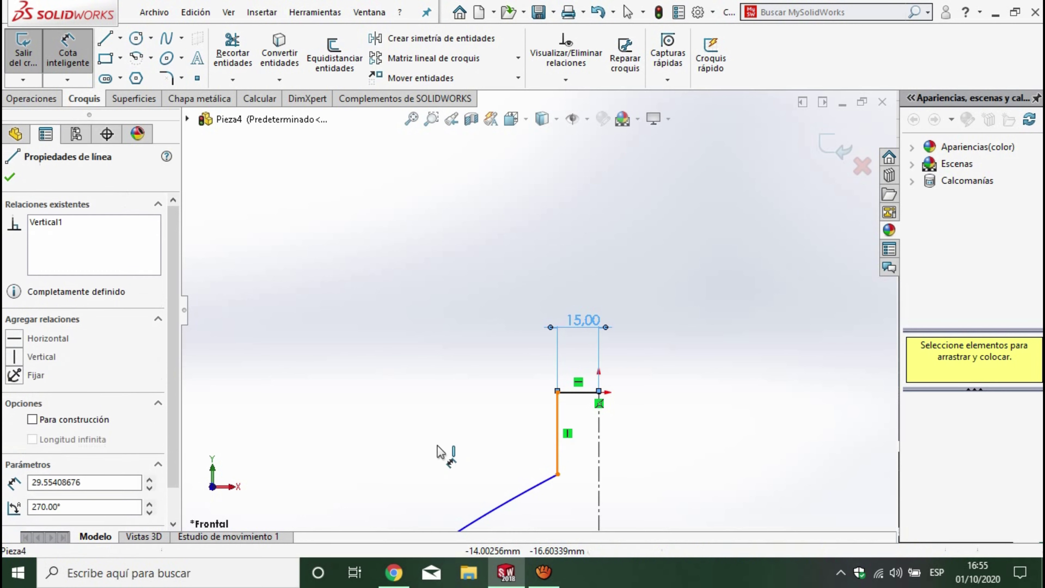
pyautogui.click(440, 449)
pyautogui.write('30')
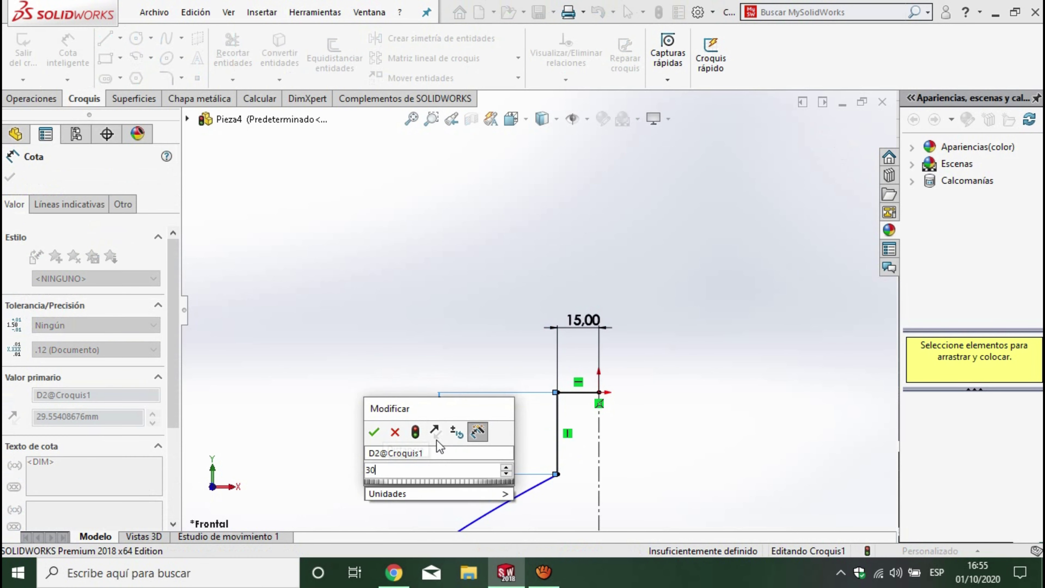
pyautogui.press('Return')
pyautogui.scroll(5, 534, 313)
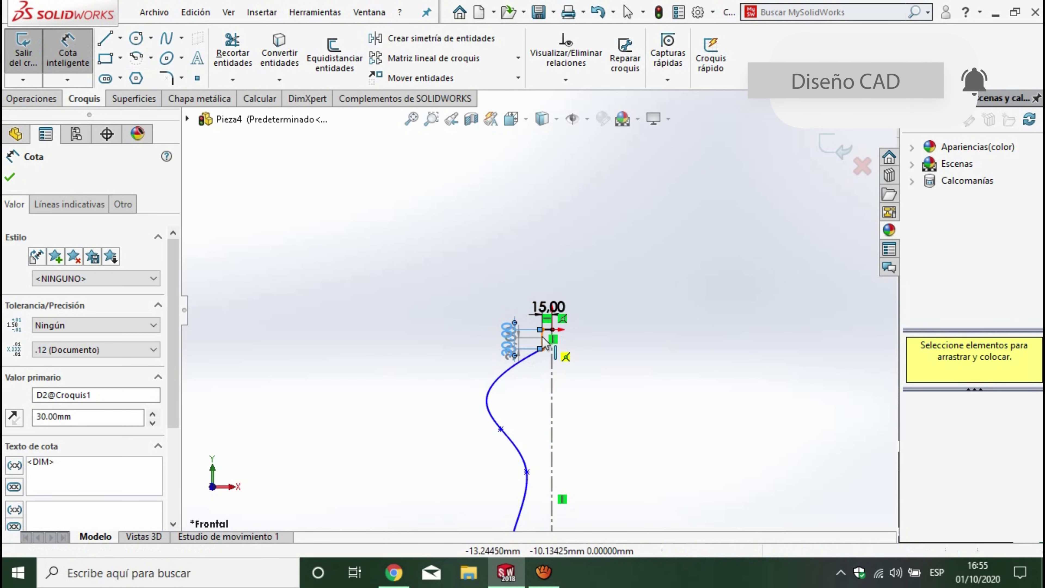
pyautogui.press('Escape')
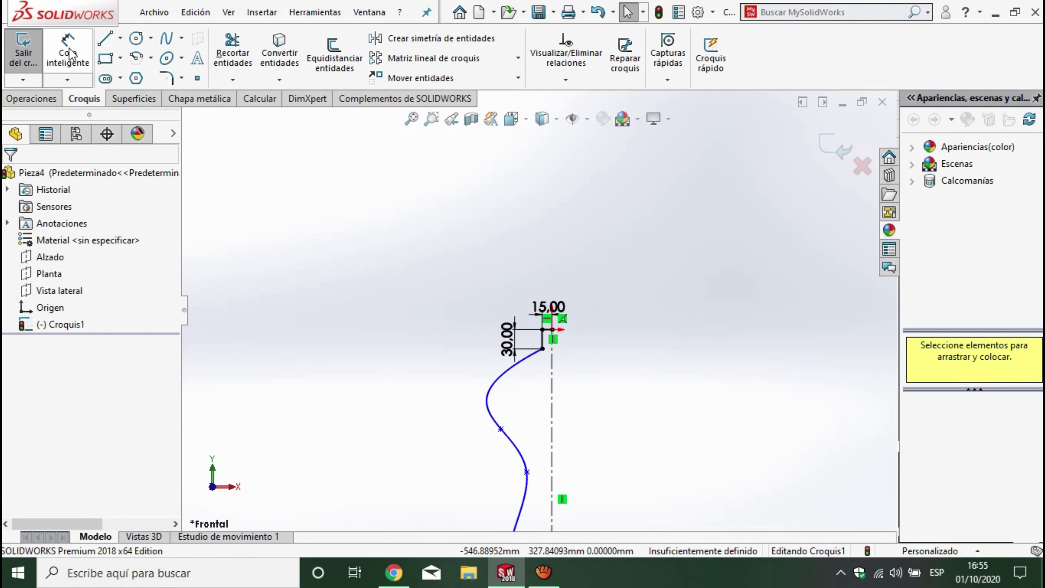
# Step: Dimension the profile height at 280 mm from the top to the lower axis point
pyautogui.click(70, 50)
pyautogui.moveTo(547, 332); pyautogui.dragTo(539, 331)
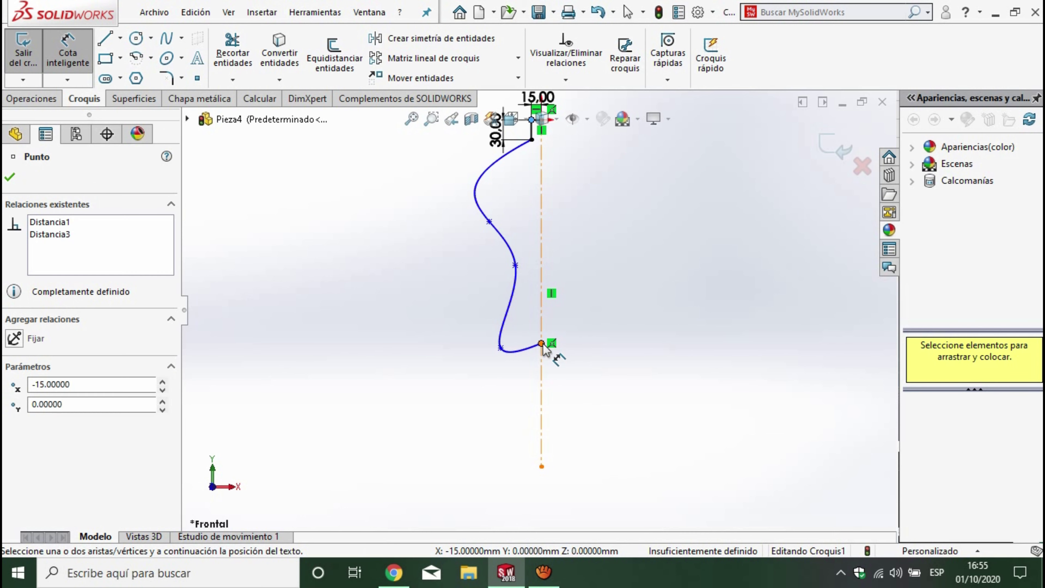
pyautogui.click(543, 344)
pyautogui.click(654, 310)
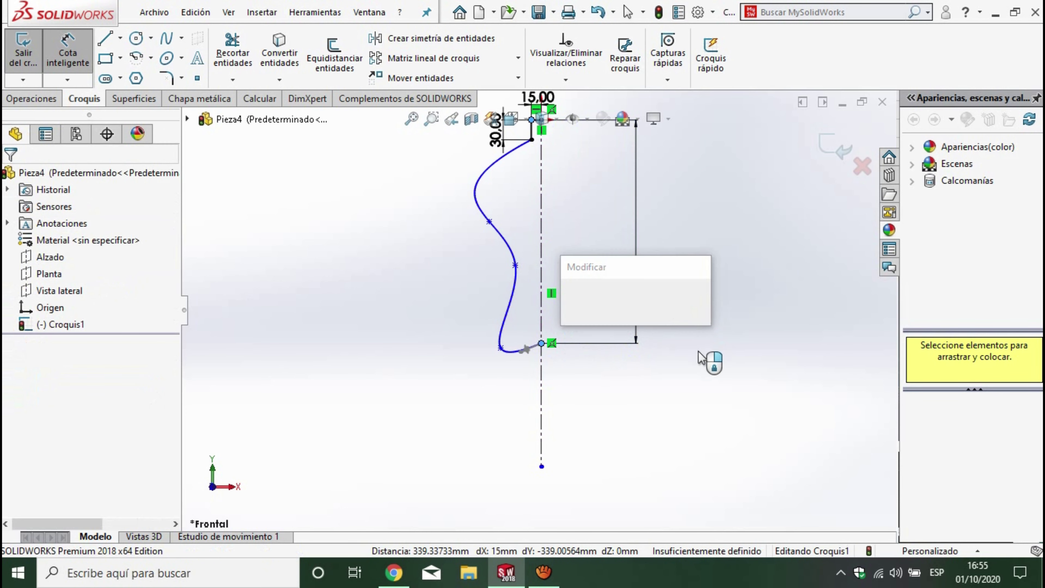
pyautogui.write('280')
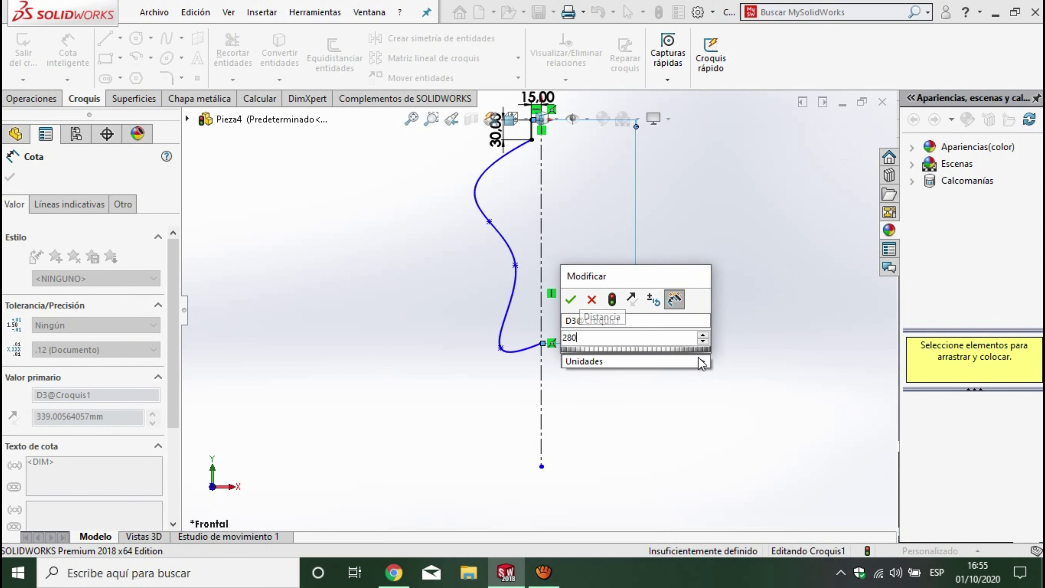
pyautogui.press('Return')
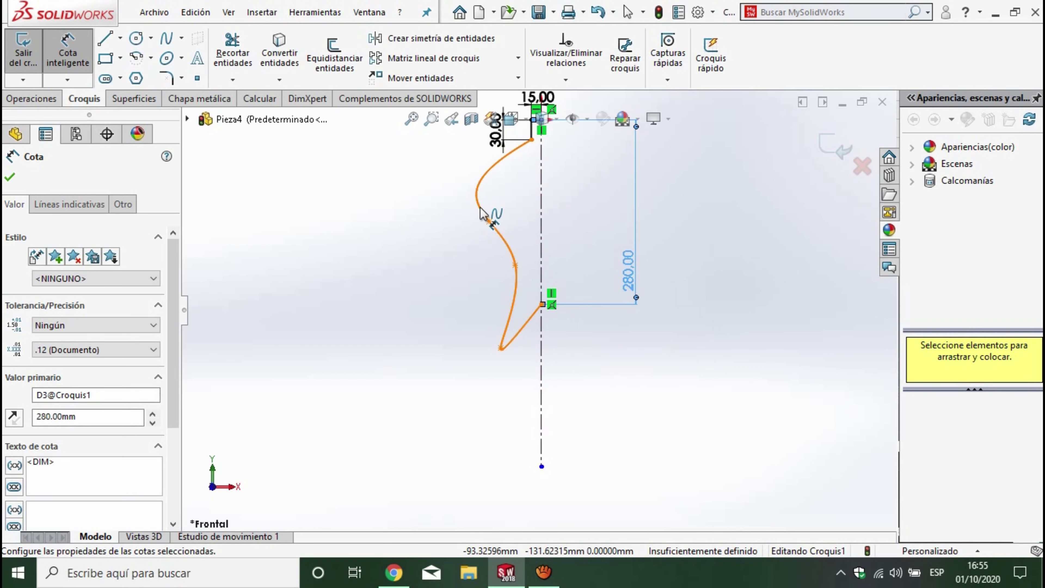
pyautogui.click(489, 222)
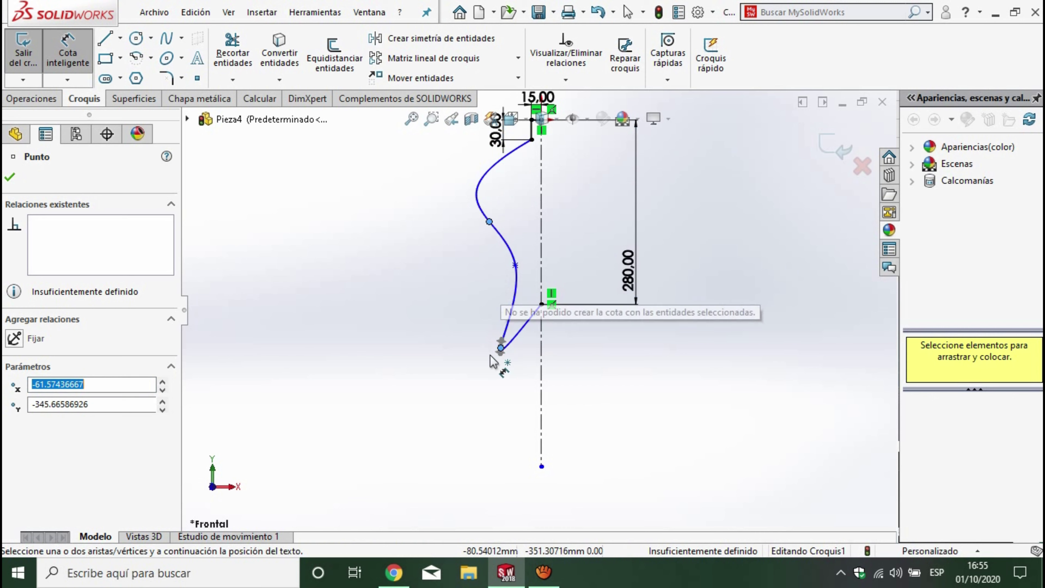
# Step: Drag the spline's points to reshape the bottle's shoulder, body and base curve
pyautogui.click(502, 363)
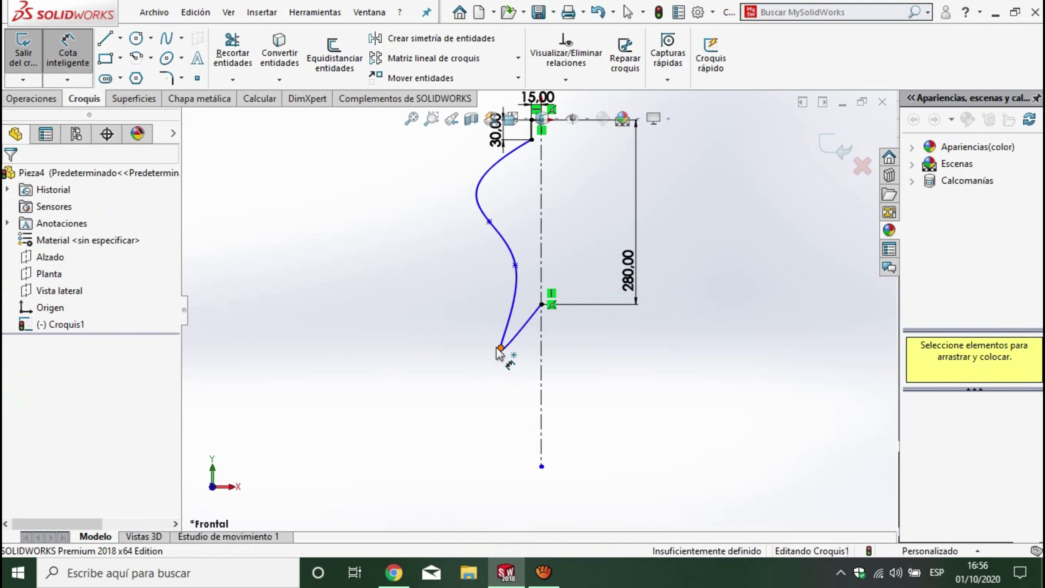
pyautogui.click(501, 348)
pyautogui.press('Escape')
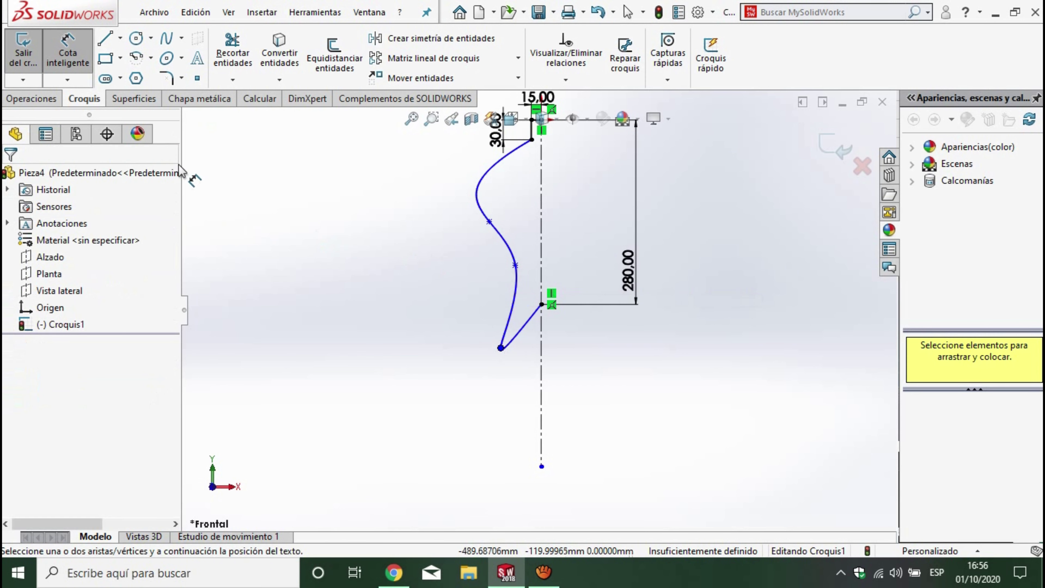
pyautogui.moveTo(500, 348)
pyautogui.mouseDown()
pyautogui.moveTo(479, 303)
pyautogui.moveTo(470, 308)
pyautogui.mouseUp()
pyautogui.click(488, 222)
pyautogui.moveTo(489, 221); pyautogui.dragTo(466, 175)
pyautogui.moveTo(515, 263); pyautogui.dragTo(508, 224)
pyautogui.moveTo(471, 308)
pyautogui.mouseDown()
pyautogui.moveTo(494, 291)
pyautogui.moveTo(493, 303)
pyautogui.mouseUp()
pyautogui.click(464, 174)
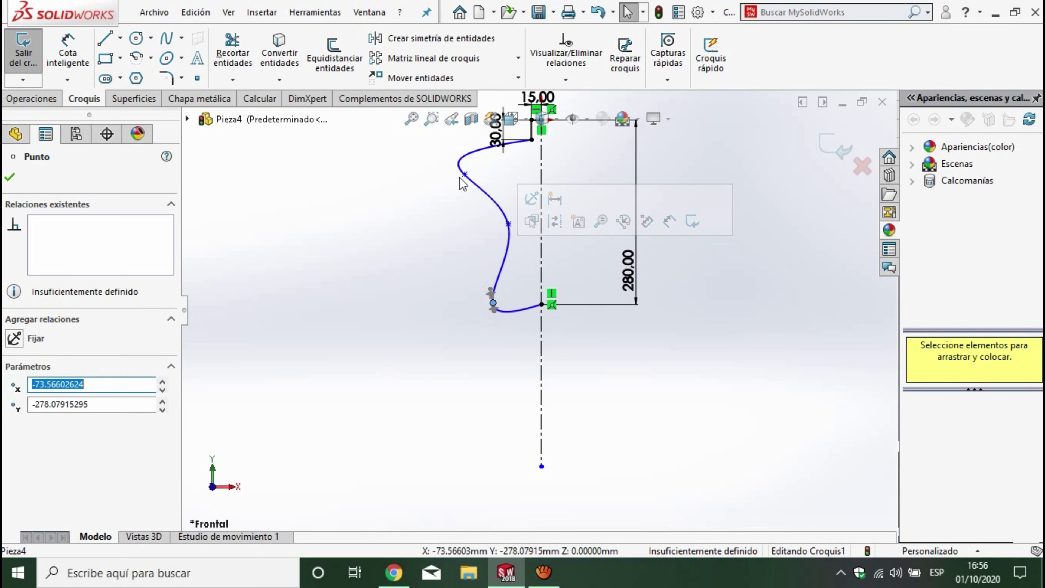
pyautogui.moveTo(464, 173); pyautogui.dragTo(498, 173)
pyautogui.scroll(3, 537, 308)
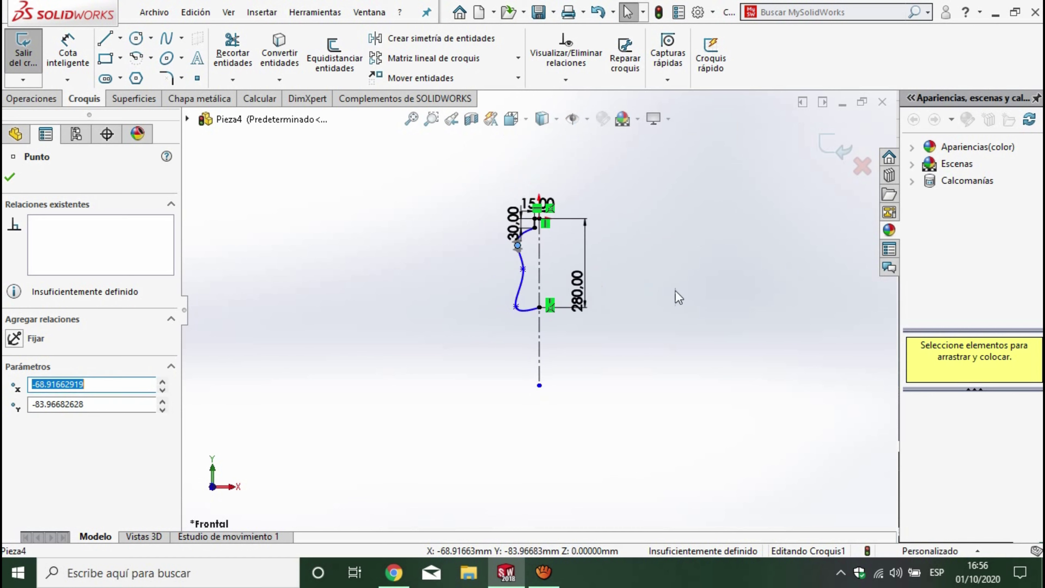
pyautogui.click(662, 292)
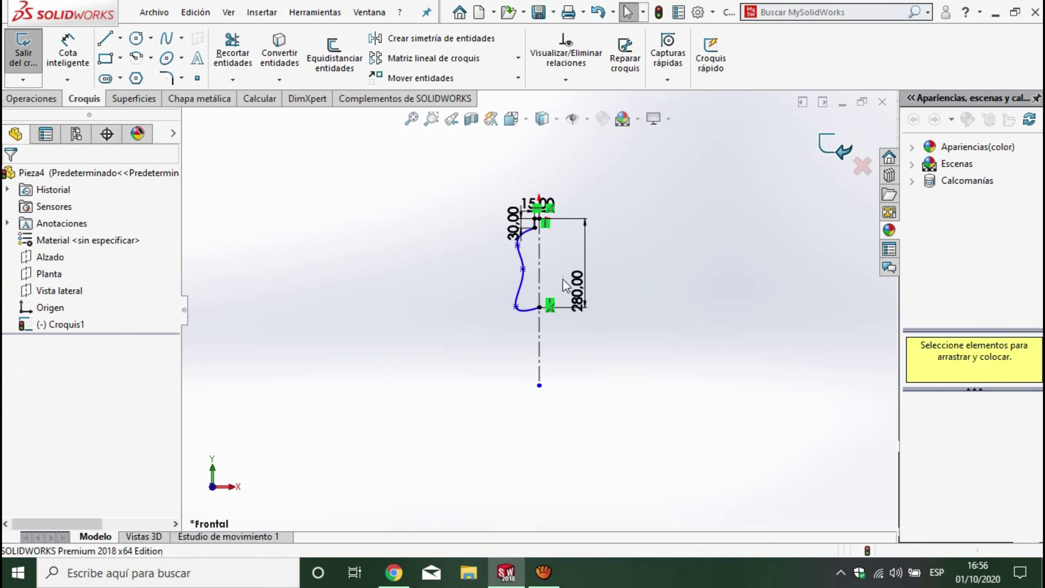
# Step: Exit the profile sketch and start a Revolved Boss/Base from it
pyautogui.click(824, 142)
pyautogui.scroll(-5, 543, 247)
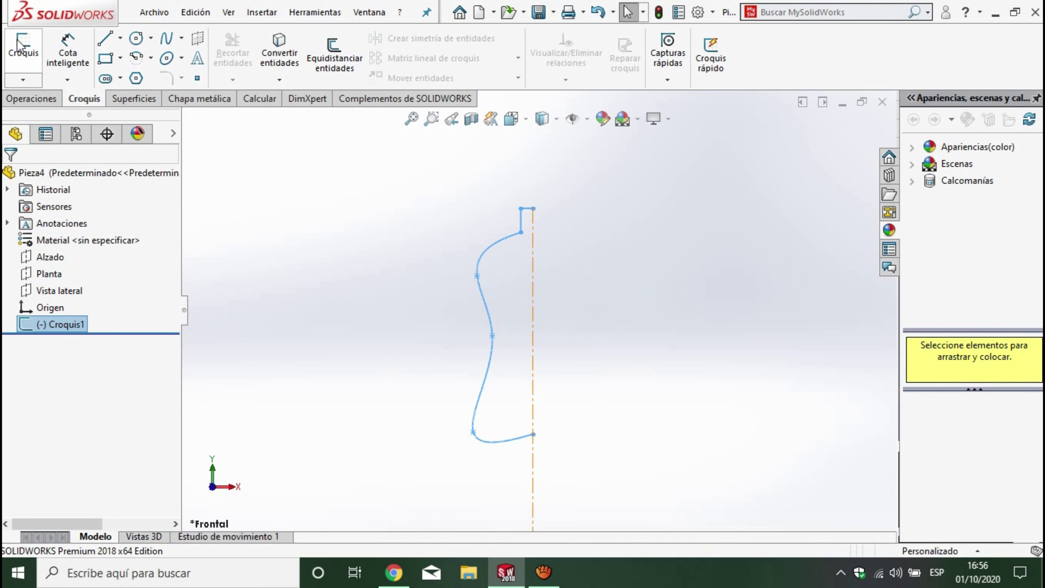
pyautogui.click(49, 99)
pyautogui.click(94, 59)
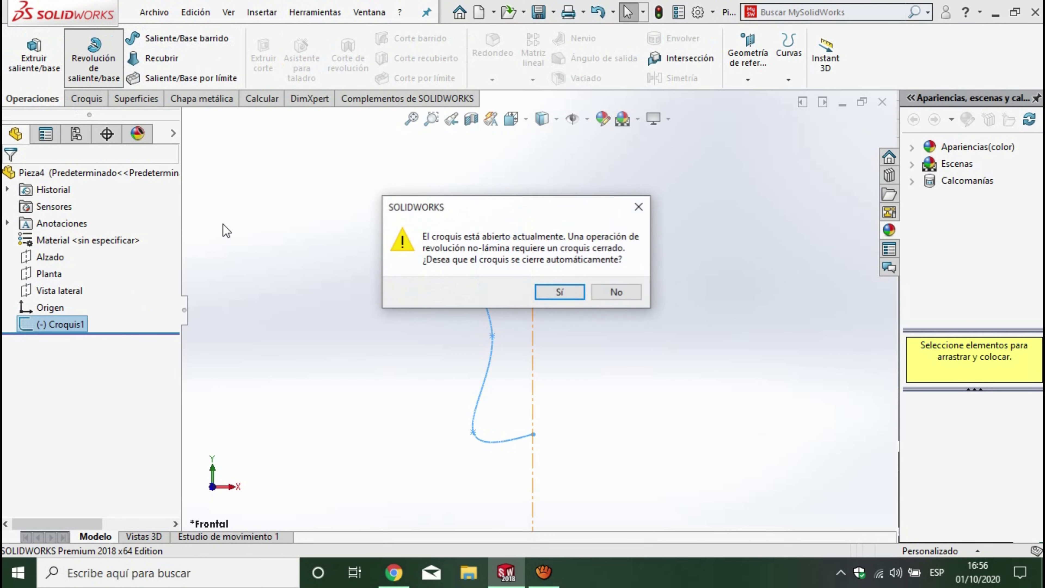
# Step: Auto-close the open sketch and accept the revolve as Revolución1
pyautogui.click(553, 291)
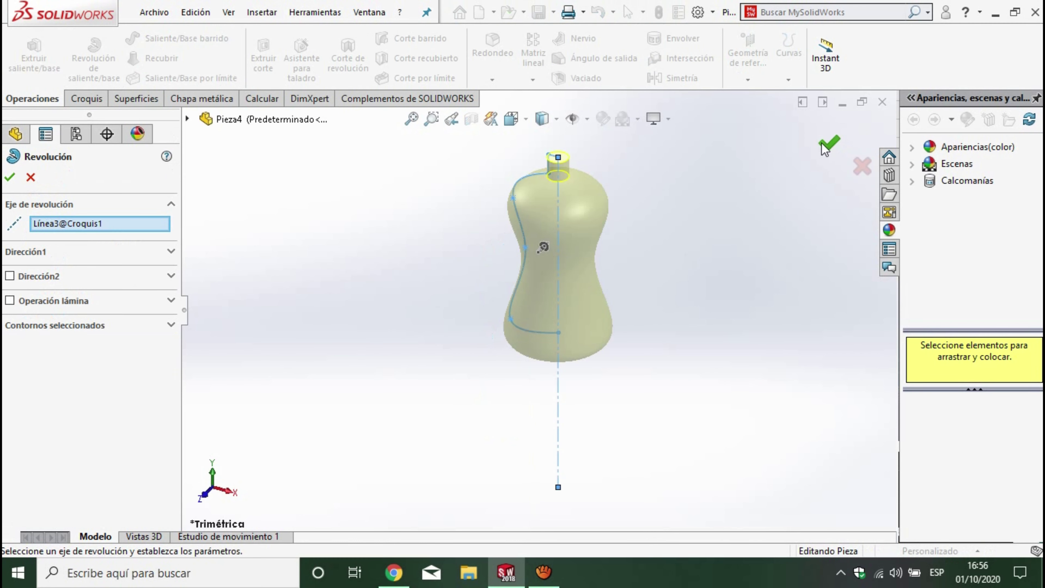
pyautogui.click(822, 147)
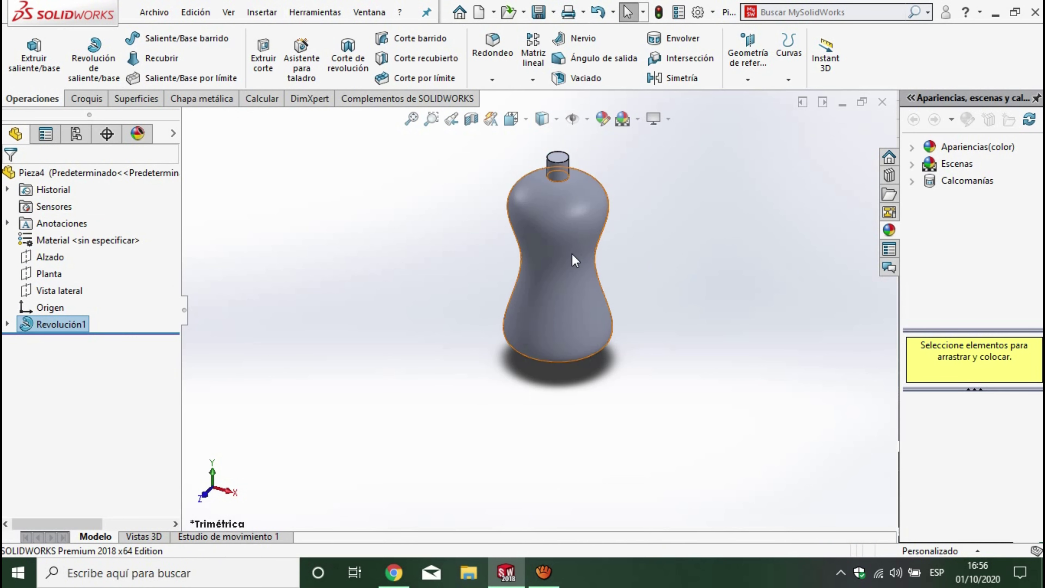
pyautogui.scroll(-3, 580, 243)
pyautogui.scroll(2, 555, 255)
pyautogui.scroll(-2, 533, 274)
pyautogui.scroll(-2, 532, 274)
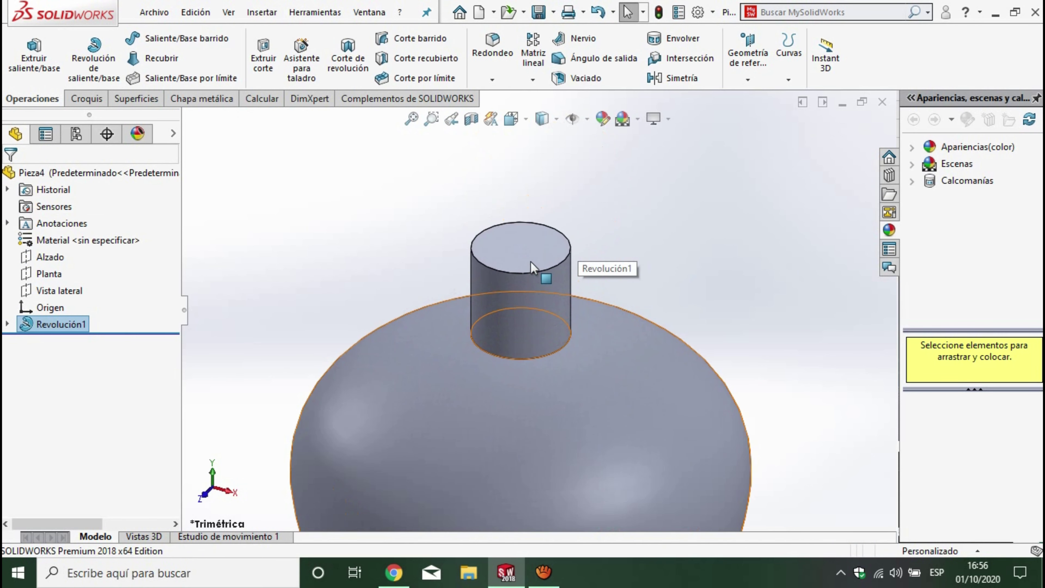
pyautogui.scroll(-2, 551, 284)
# Step: Orbit to the neck and select its circular end face
pyautogui.moveTo(570, 294); pyautogui.dragTo(532, 420, button='middle')
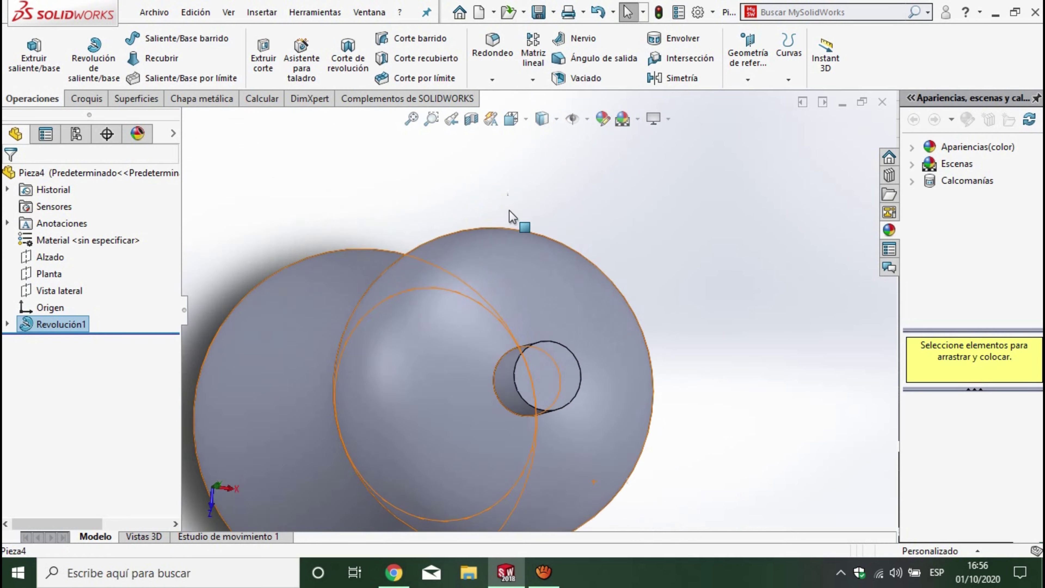
pyautogui.scroll(3, 531, 421)
pyautogui.scroll(-2, 540, 365)
pyautogui.click(557, 376)
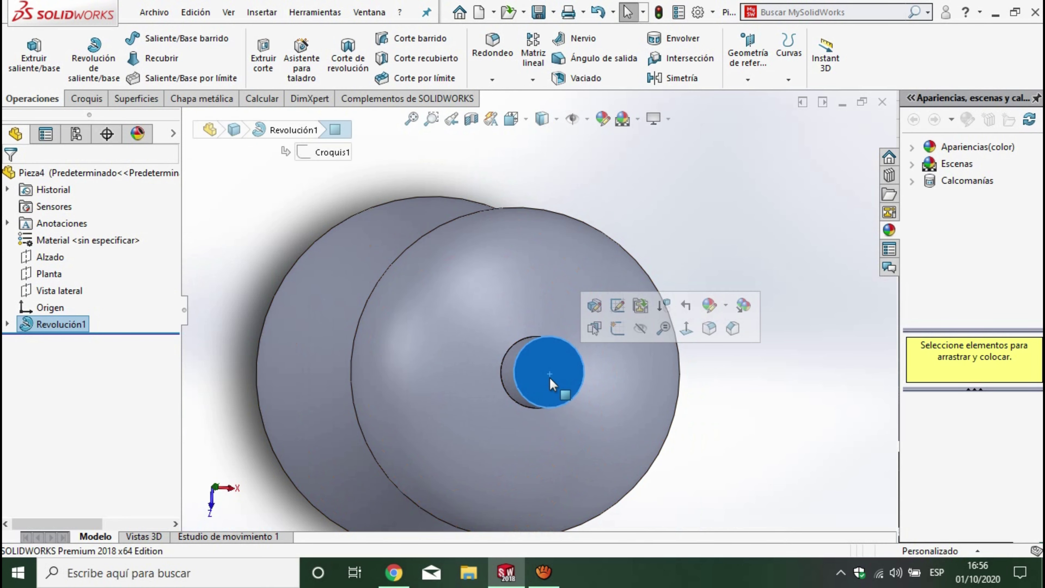
pyautogui.scroll(-2, 555, 388)
pyautogui.scroll(2, 527, 392)
pyautogui.moveTo(527, 391)
pyautogui.mouseDown(button='middle')
pyautogui.moveTo(594, 375)
pyautogui.moveTo(586, 417)
pyautogui.mouseUp(button='middle')
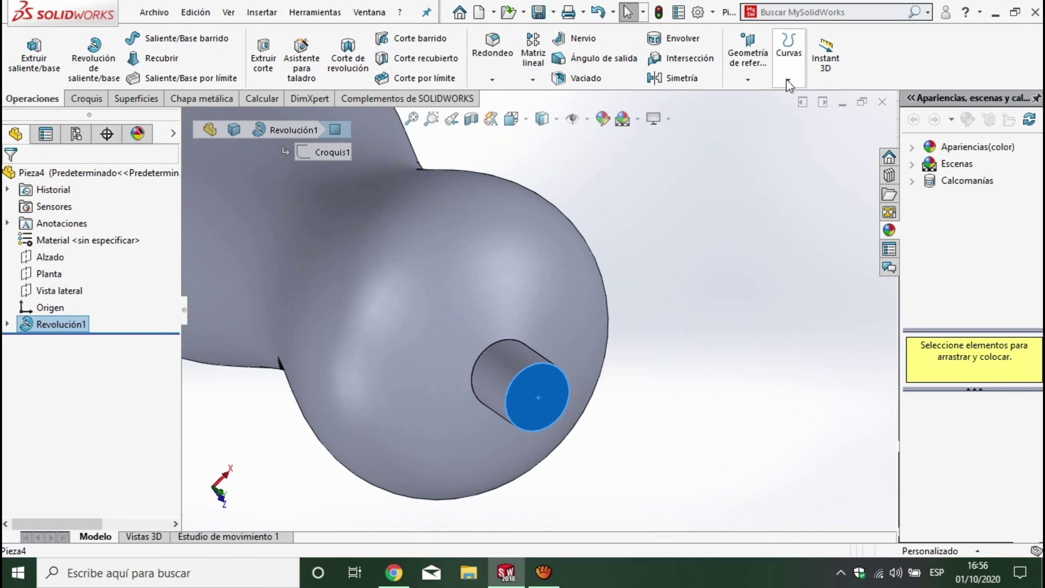
# Step: Sketch a 15 mm radius circle centred on the neck's end face
pyautogui.click(87, 99)
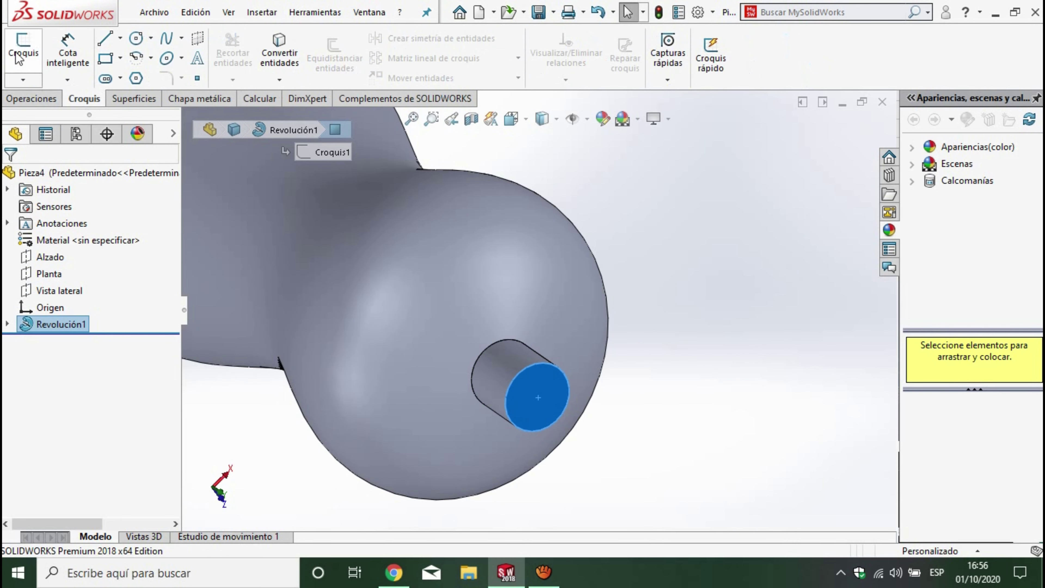
pyautogui.click(23, 50)
pyautogui.click(136, 38)
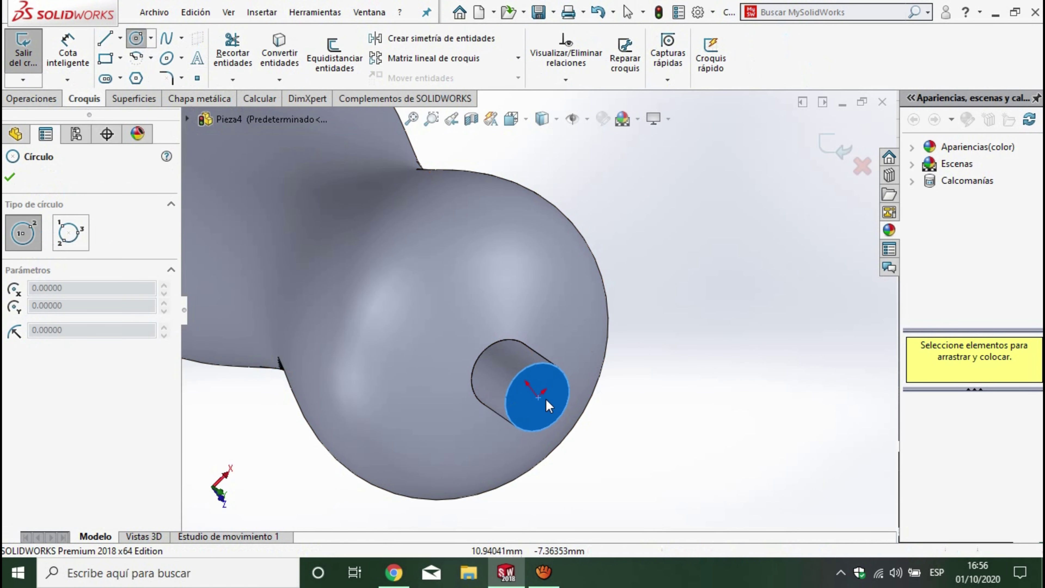
pyautogui.click(538, 397)
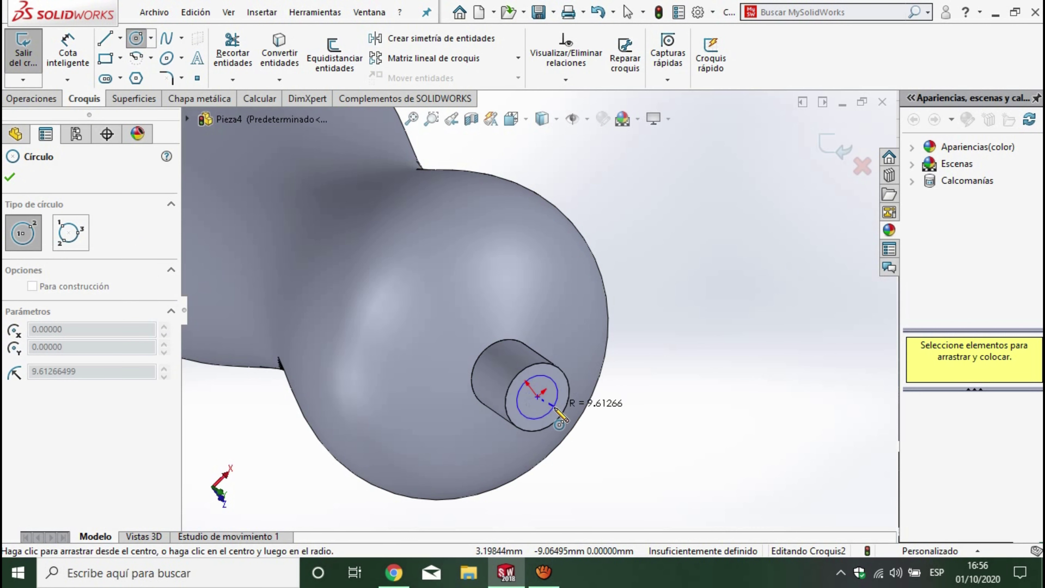
pyautogui.click(554, 428)
# Step: Create a helix from the circle: 30 mm height, 10 revolutions, reversed
pyautogui.click(20, 101)
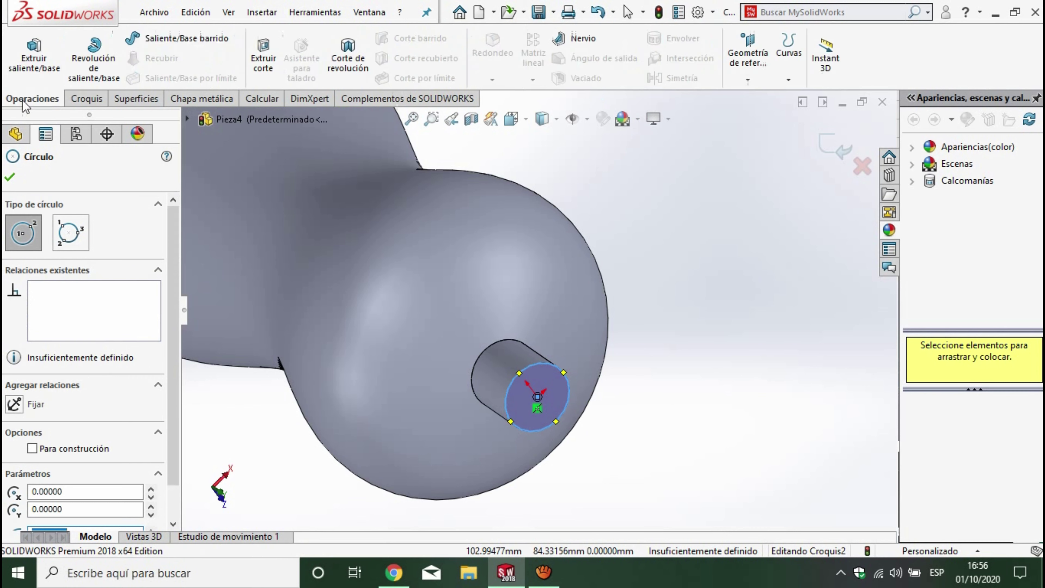
pyautogui.click(789, 45)
pyautogui.click(805, 122)
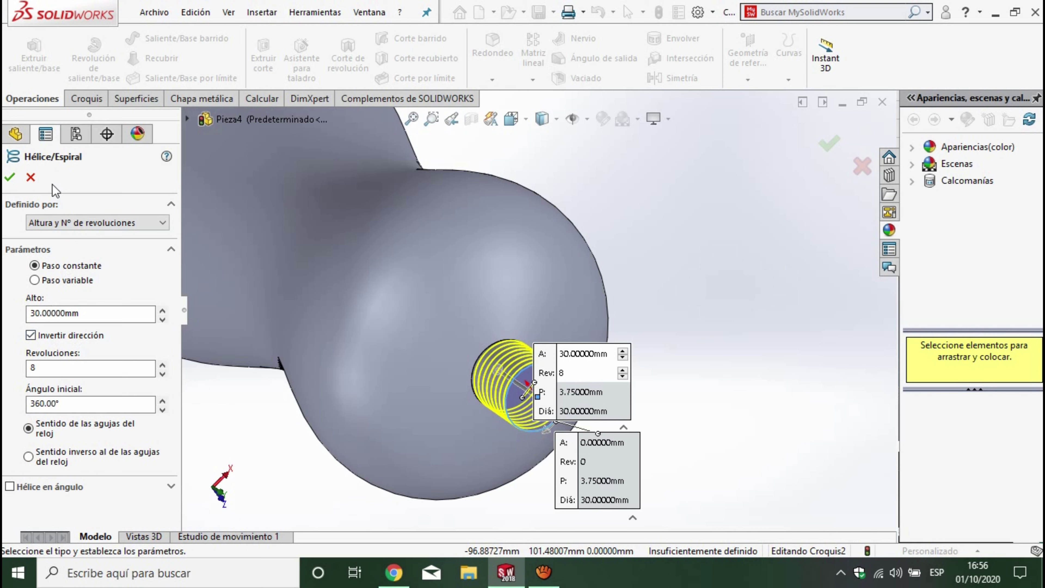
pyautogui.click(60, 224)
pyautogui.click(61, 224)
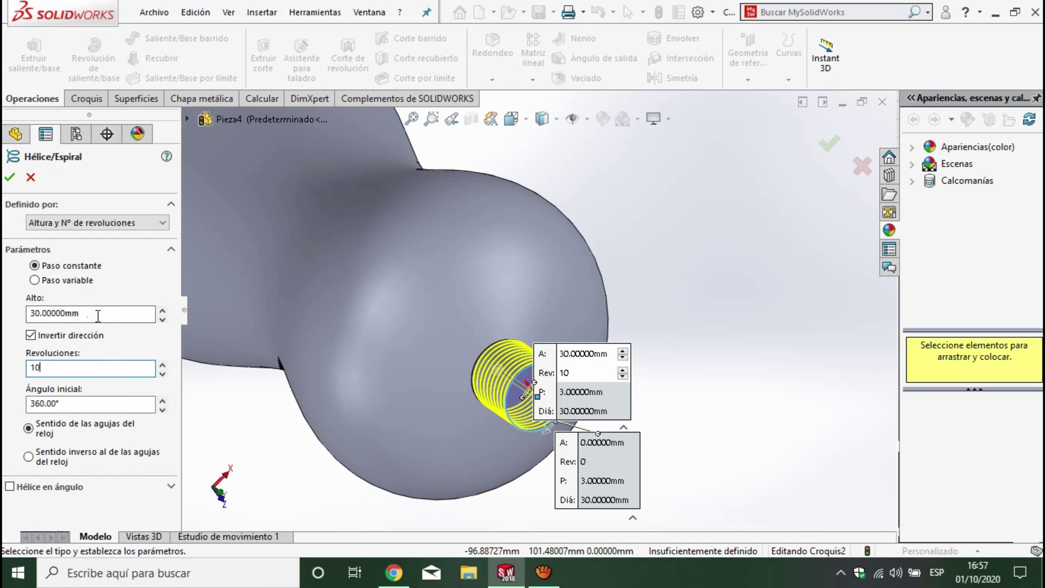
pyautogui.click(11, 177)
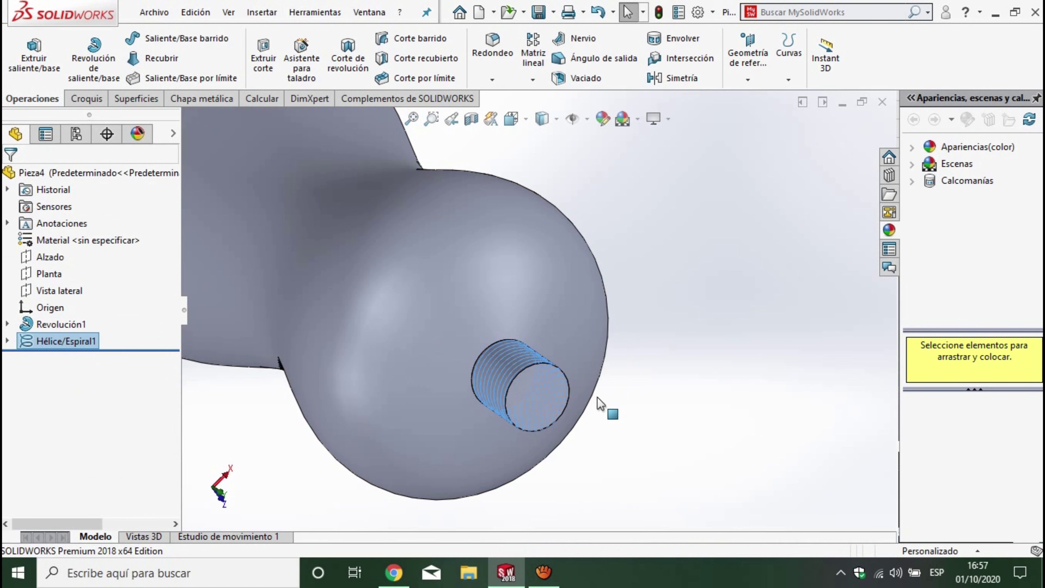
# Step: Orbit and pan the view to inspect the helix on the neck from the side
pyautogui.scroll(2, 541, 379)
pyautogui.scroll(-2, 541, 378)
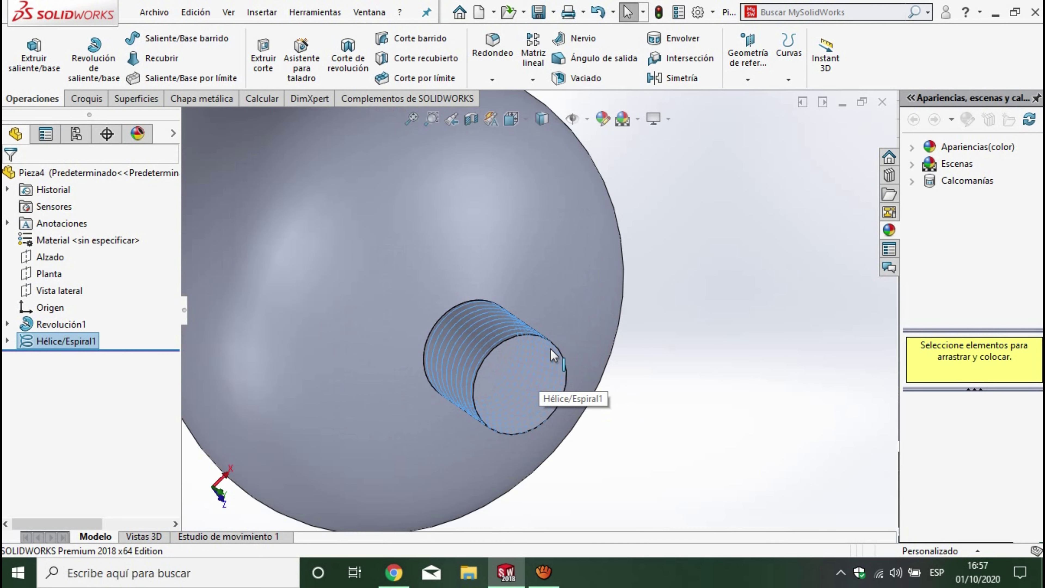
pyautogui.scroll(-1, 552, 355)
pyautogui.scroll(1, 513, 345)
pyautogui.moveTo(511, 386); pyautogui.dragTo(648, 209, button='middle')
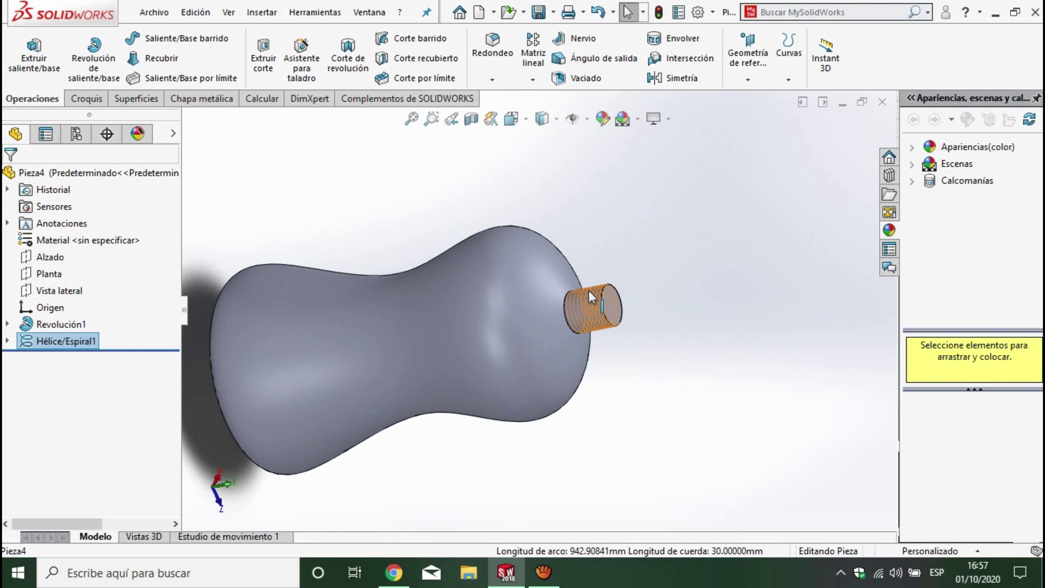
pyautogui.scroll(-3, 588, 290)
pyautogui.scroll(-3, 576, 328)
pyautogui.scroll(-3, 598, 330)
pyautogui.scroll(3, 575, 356)
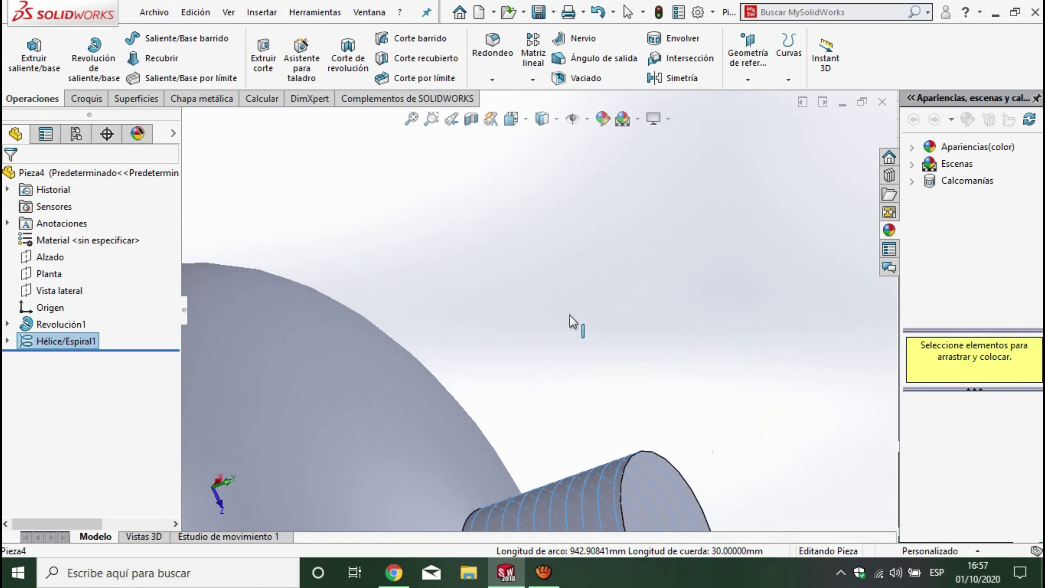
pyautogui.moveTo(571, 322); pyautogui.dragTo(632, 260, button='middle')
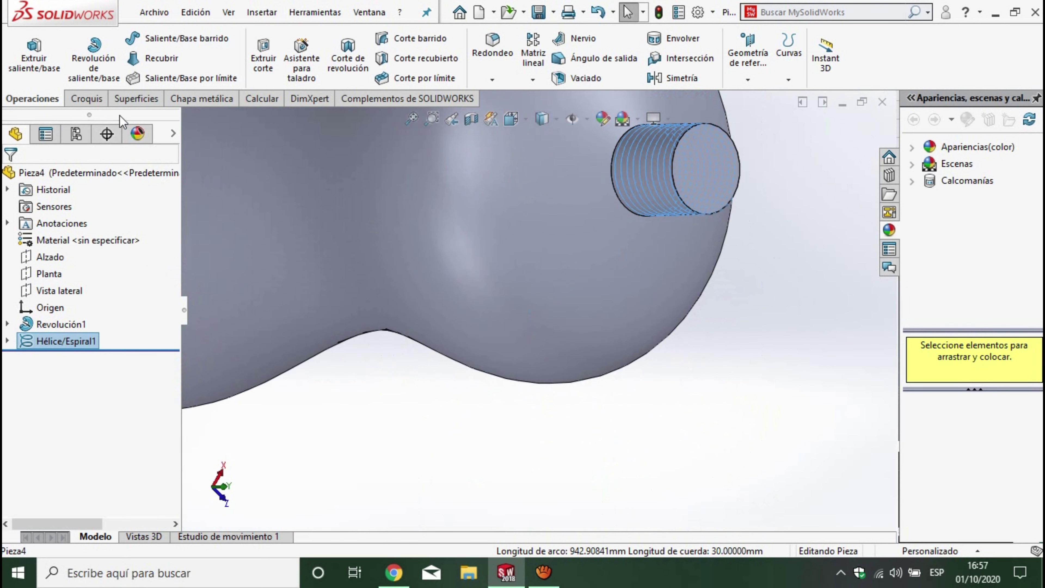
# Step: Start a sketch on the Alzado plane and view it face-on
pyautogui.click(85, 98)
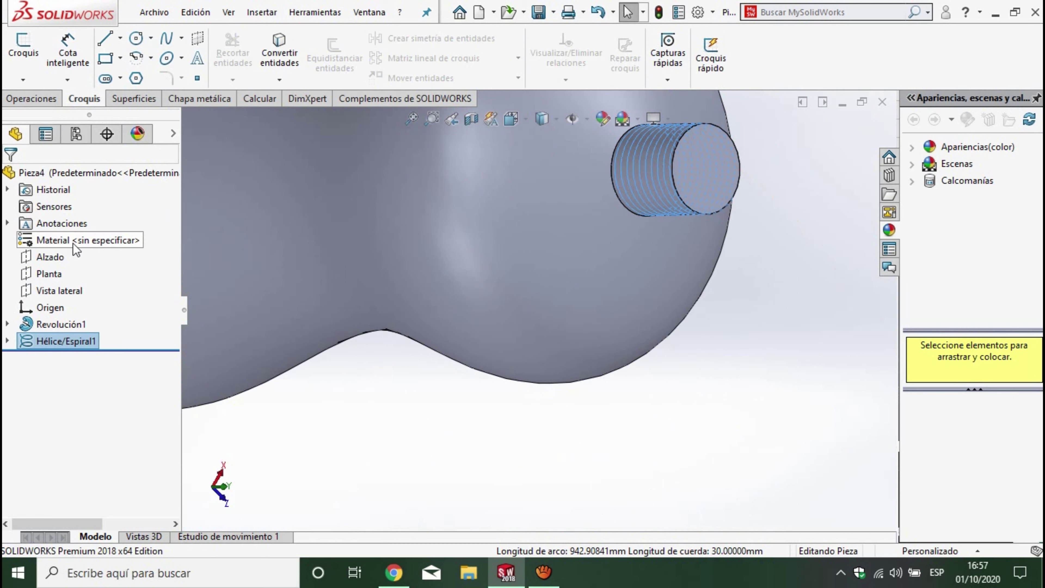
pyautogui.click(51, 258)
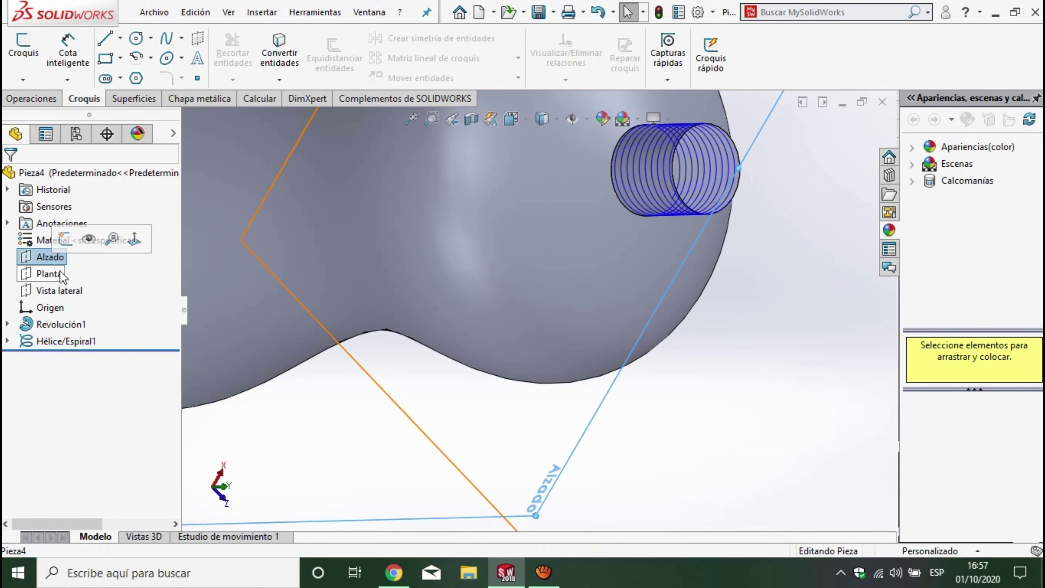
pyautogui.click(25, 54)
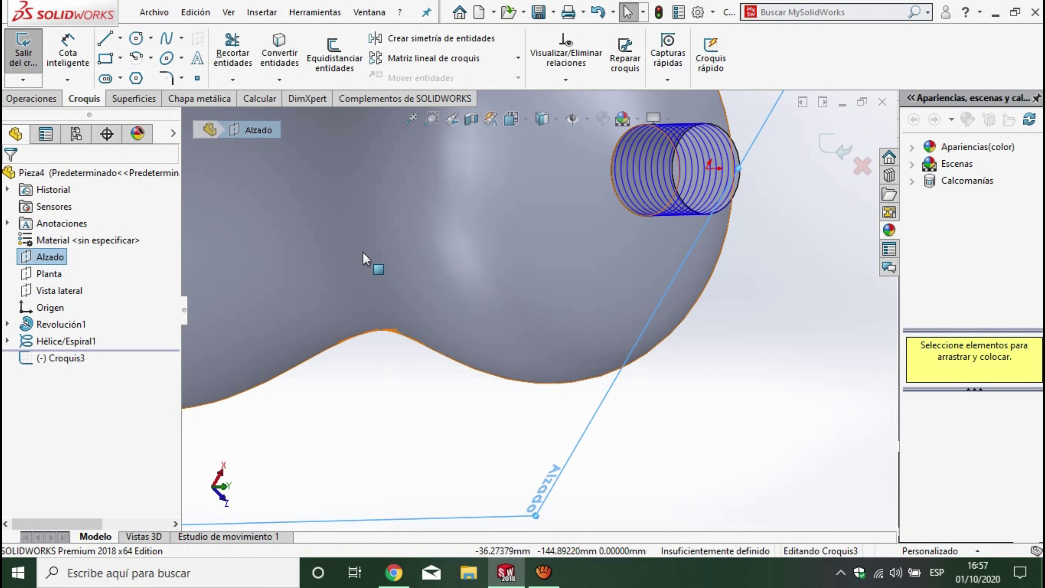
pyautogui.click(526, 118)
pyautogui.click(537, 189)
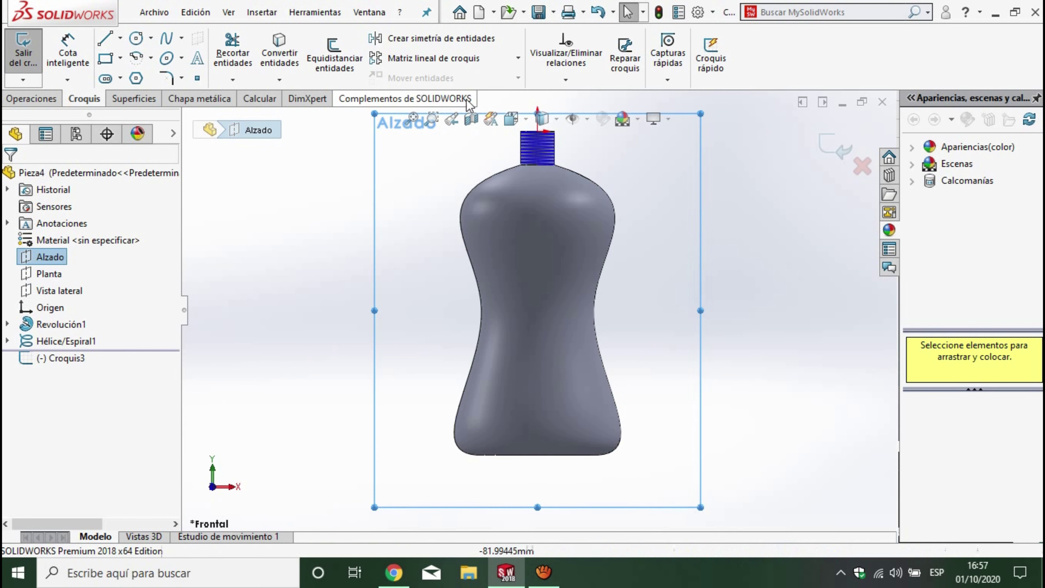
# Step: Check the bottle from Right and Bottom views, select Vista lateral, and discard the empty sketch
pyautogui.click(528, 120)
pyautogui.click(553, 185)
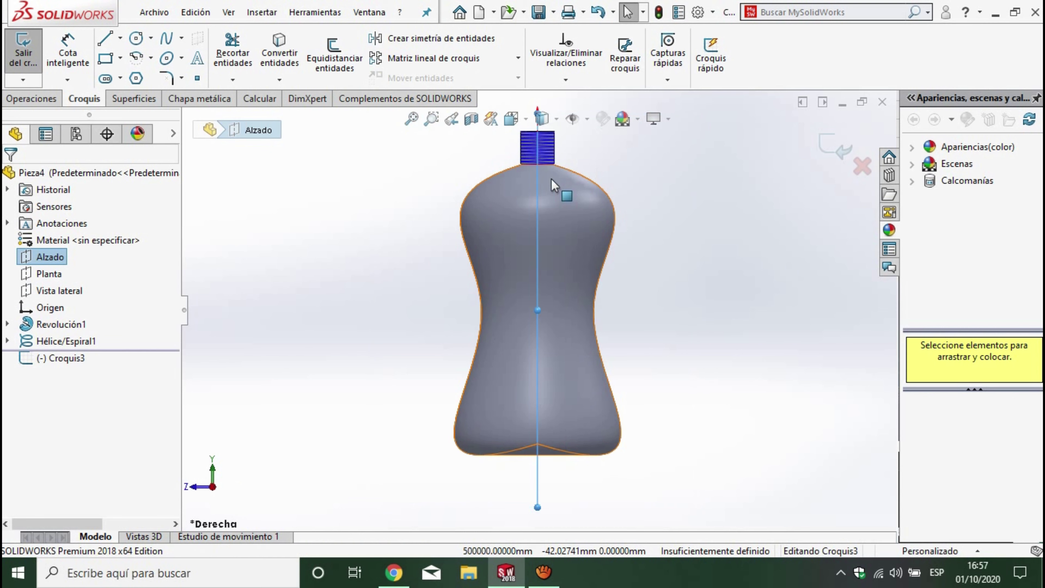
pyautogui.click(519, 119)
pyautogui.click(534, 205)
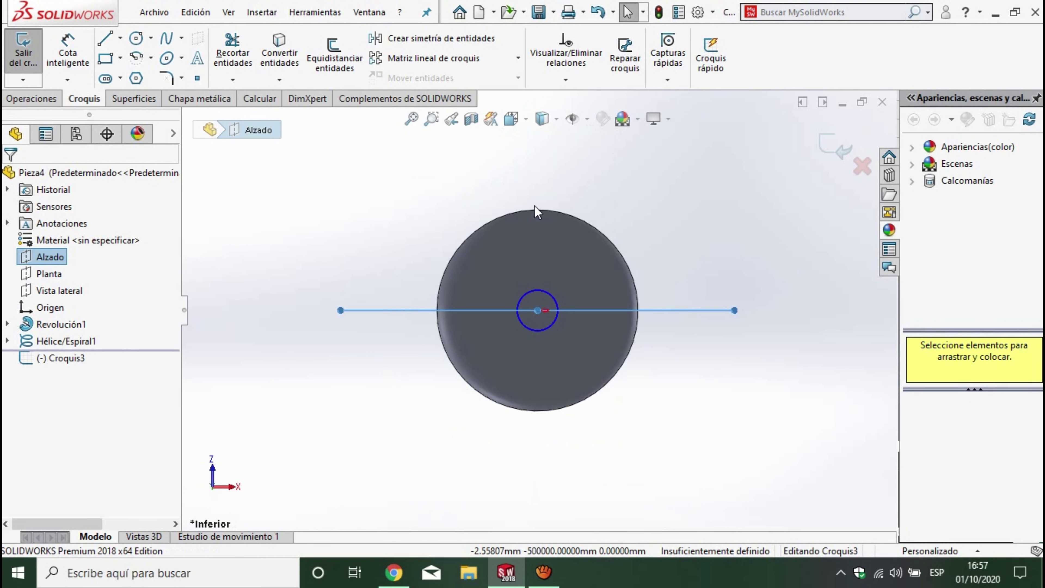
pyautogui.hotkey('ctrl', '8')
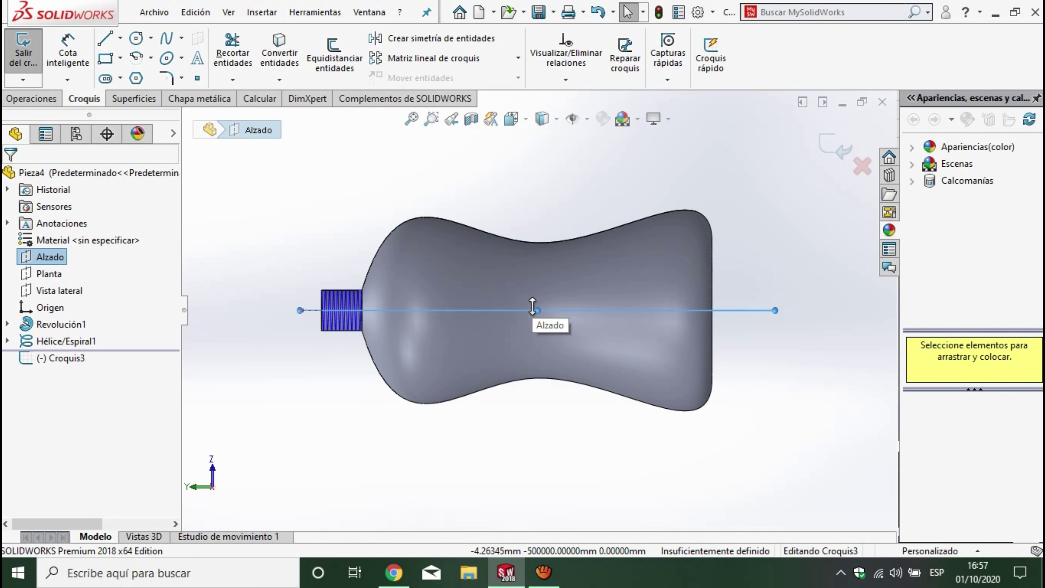
pyautogui.hotkey('ctrl', '8')
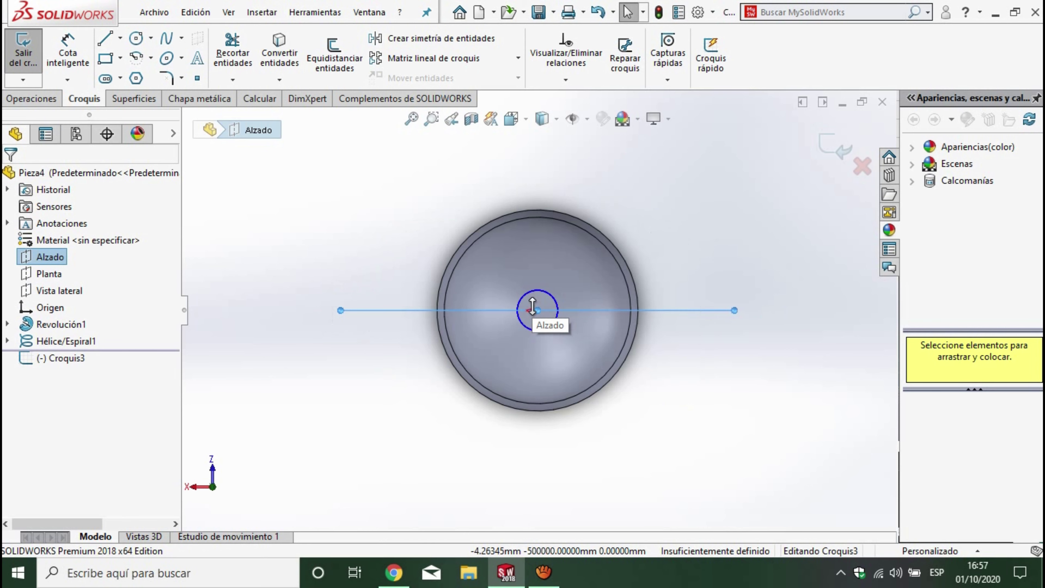
pyautogui.scroll(-3, 759, 285)
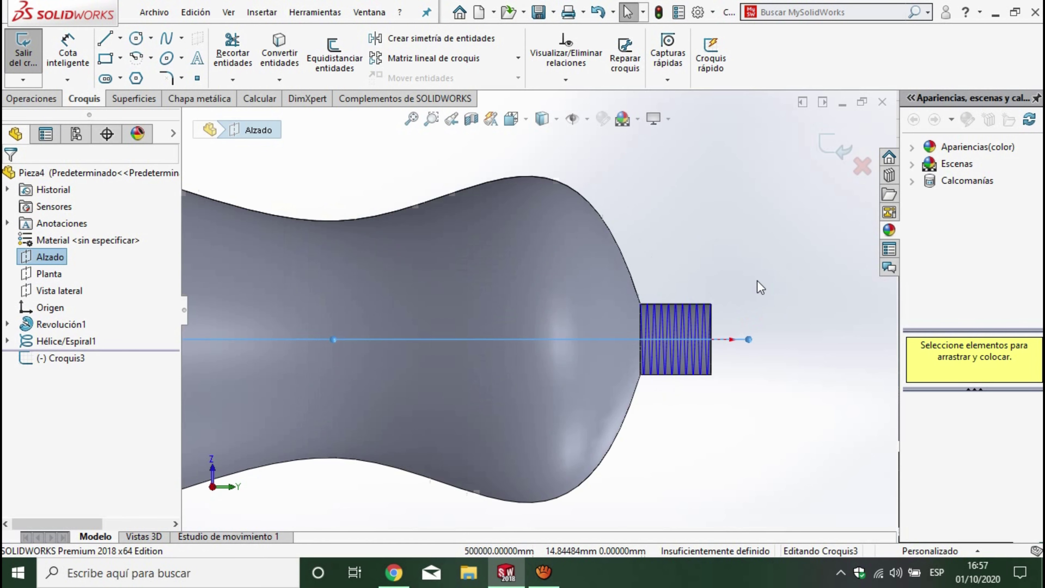
pyautogui.scroll(-3, 672, 422)
pyautogui.scroll(-3, 625, 249)
pyautogui.scroll(1, 625, 249)
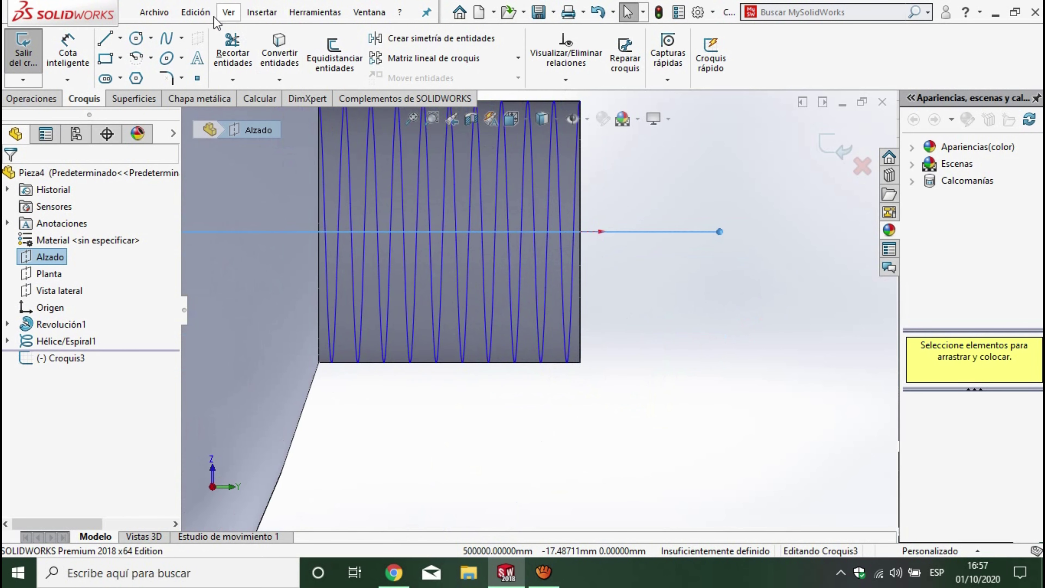
pyautogui.hotkey('ctrl', '8')
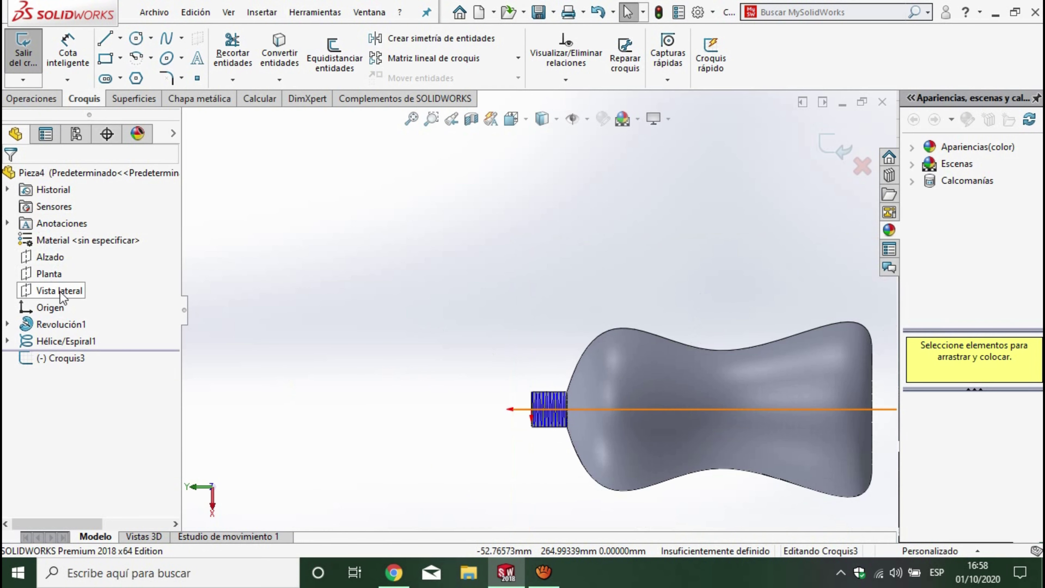
pyautogui.click(62, 294)
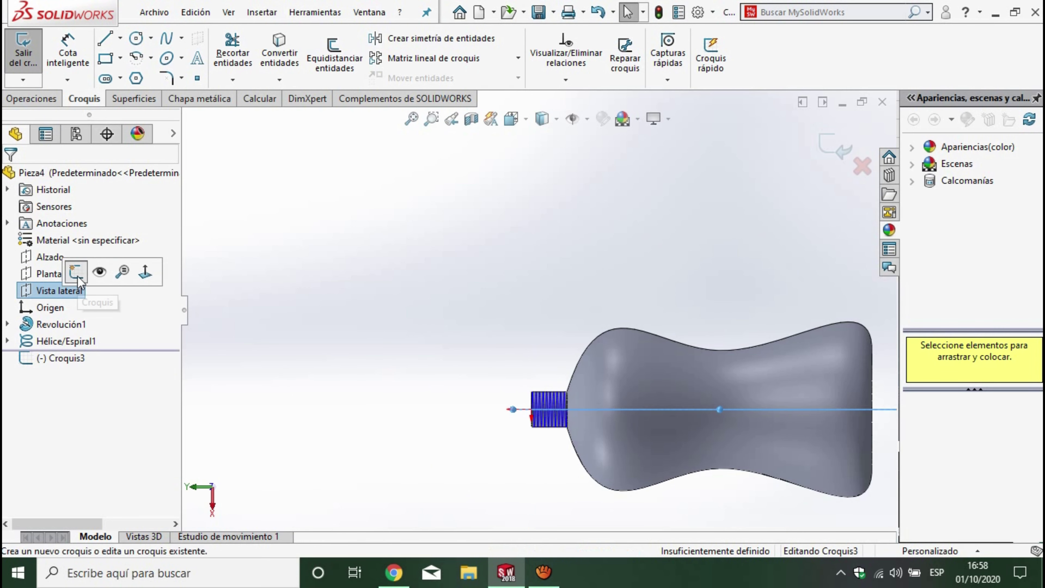
pyautogui.hotkey('ctrl', 'z')
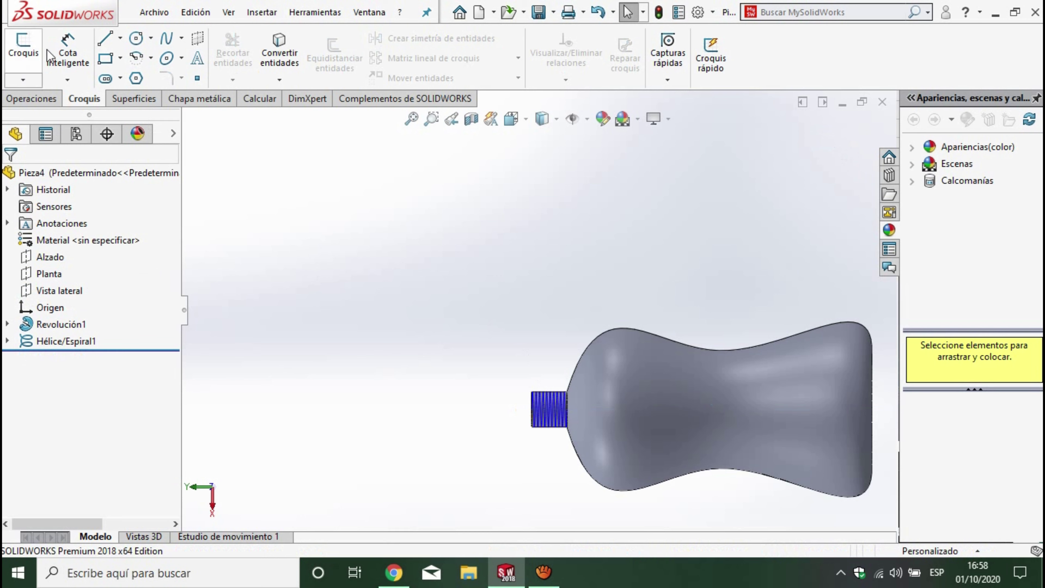
# Step: Start a new sketch on the Vista lateral plane, viewed normal to it
pyautogui.click(61, 306)
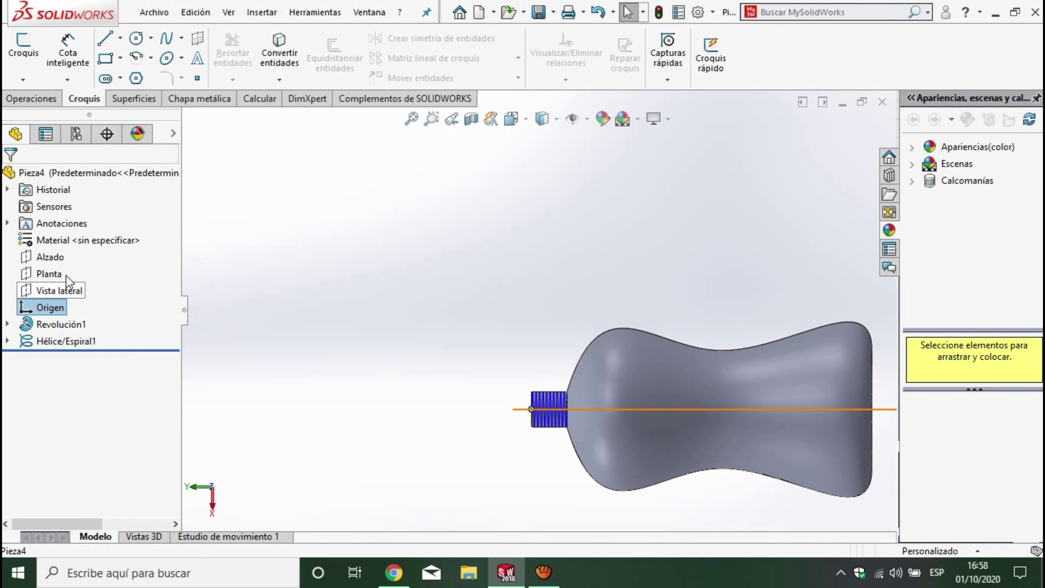
pyautogui.click(59, 290)
pyautogui.click(23, 45)
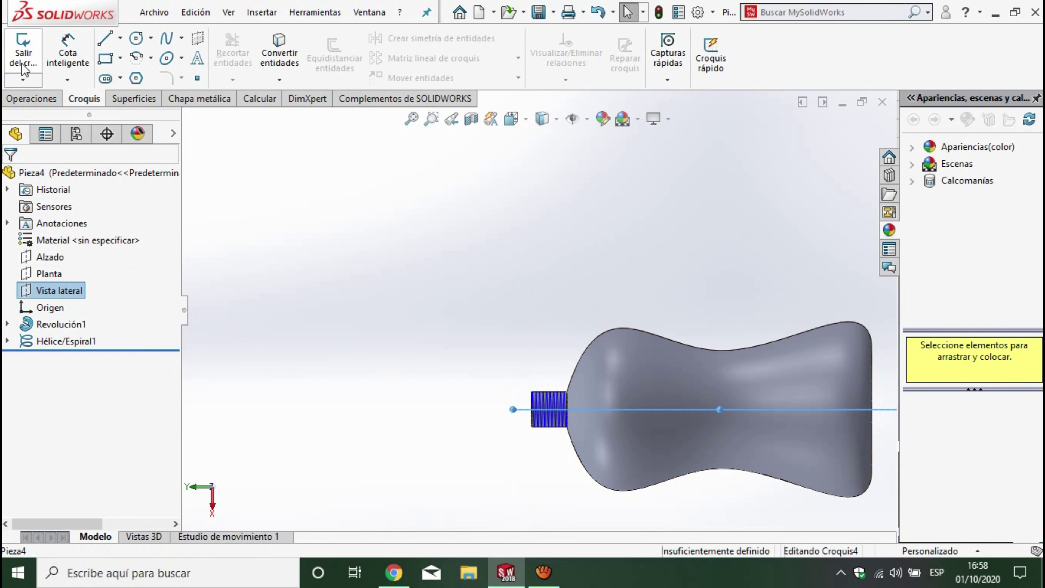
pyautogui.hotkey('ctrl', '8')
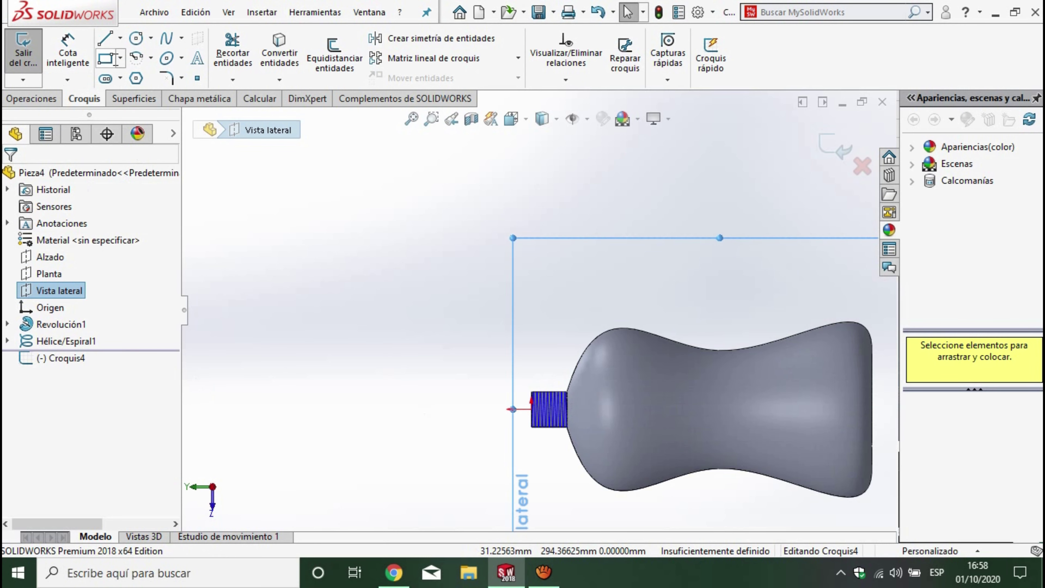
# Step: Draw a closed four-line square profile at the thread's lower corner
pyautogui.press('l')
pyautogui.scroll(-3, 535, 432)
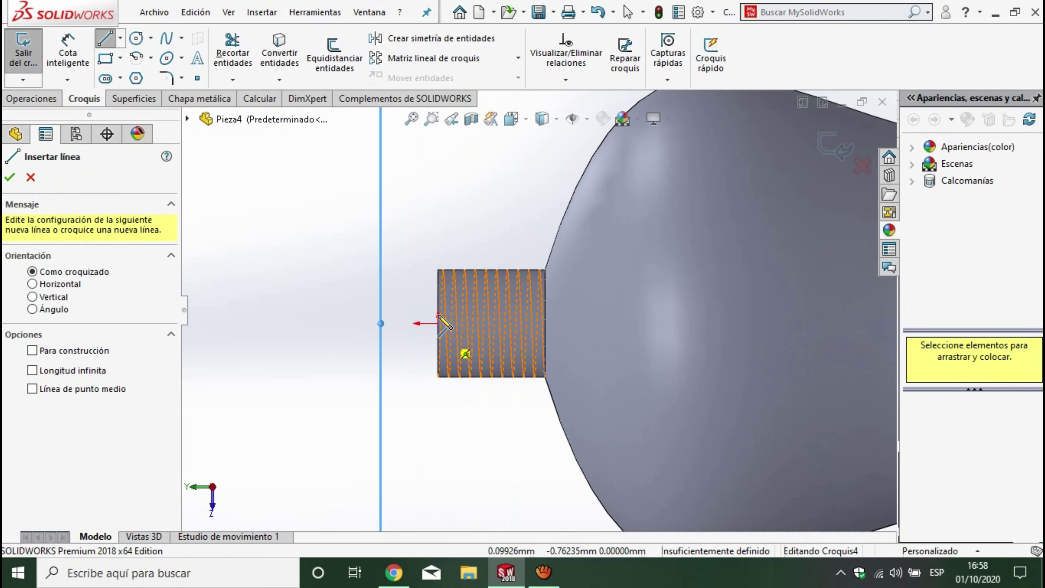
pyautogui.scroll(-2, 462, 350)
pyautogui.scroll(-3, 485, 359)
pyautogui.scroll(-2, 459, 362)
pyautogui.scroll(-3, 466, 366)
pyautogui.scroll(-1, 489, 354)
pyautogui.click(495, 336)
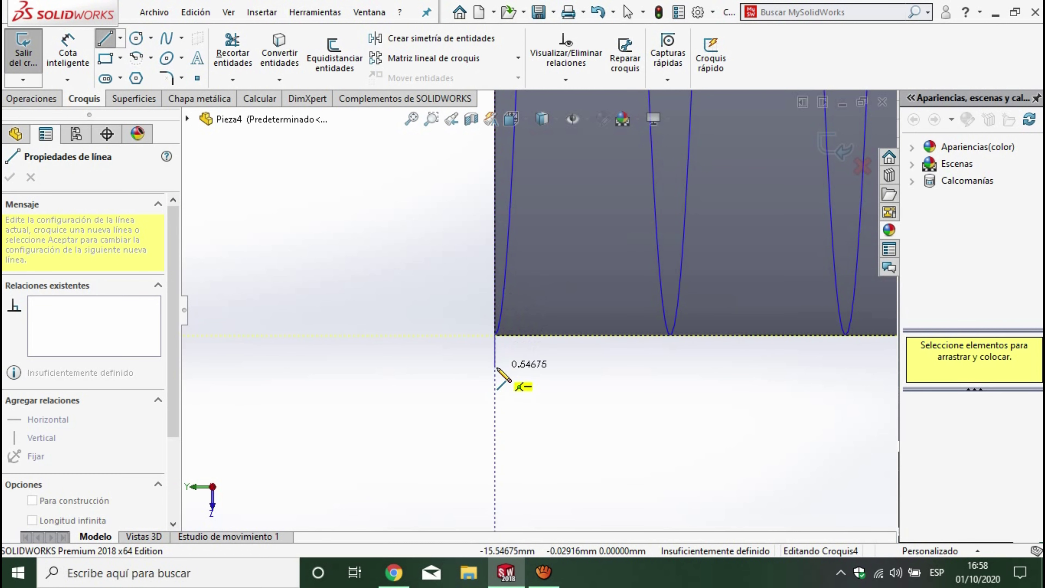
pyautogui.click(495, 394)
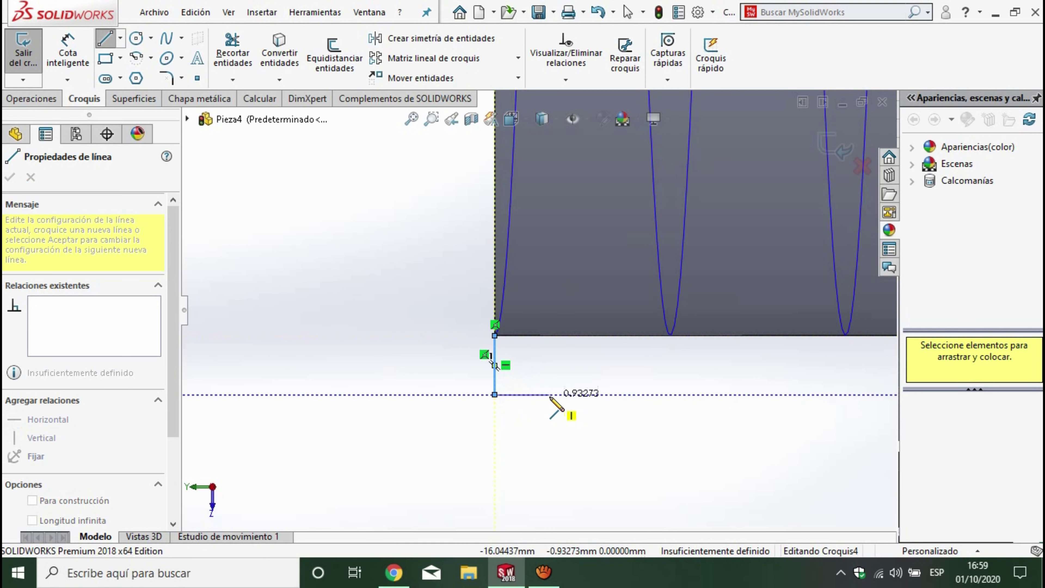
pyautogui.click(555, 394)
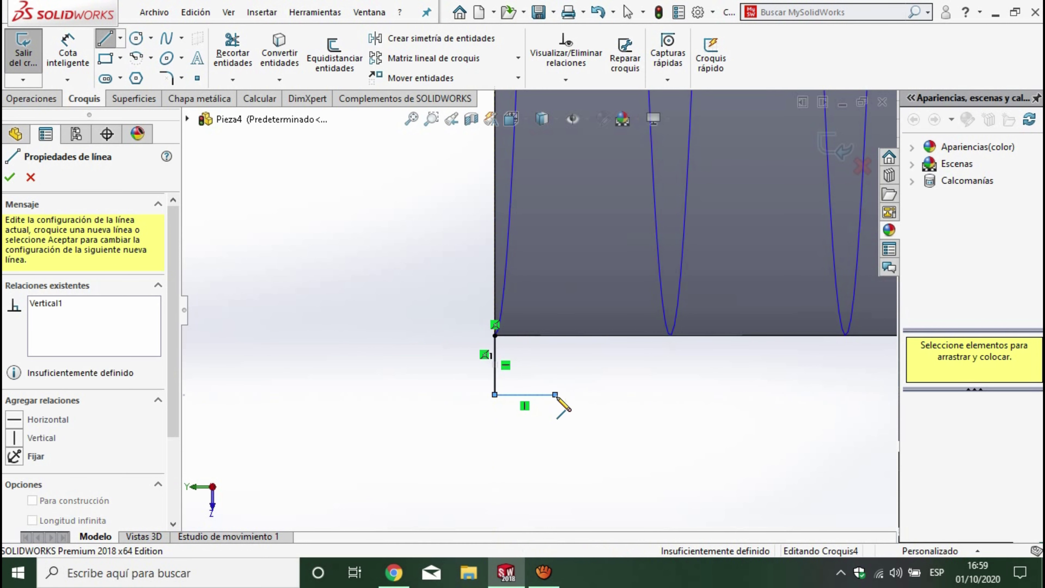
pyautogui.click(555, 335)
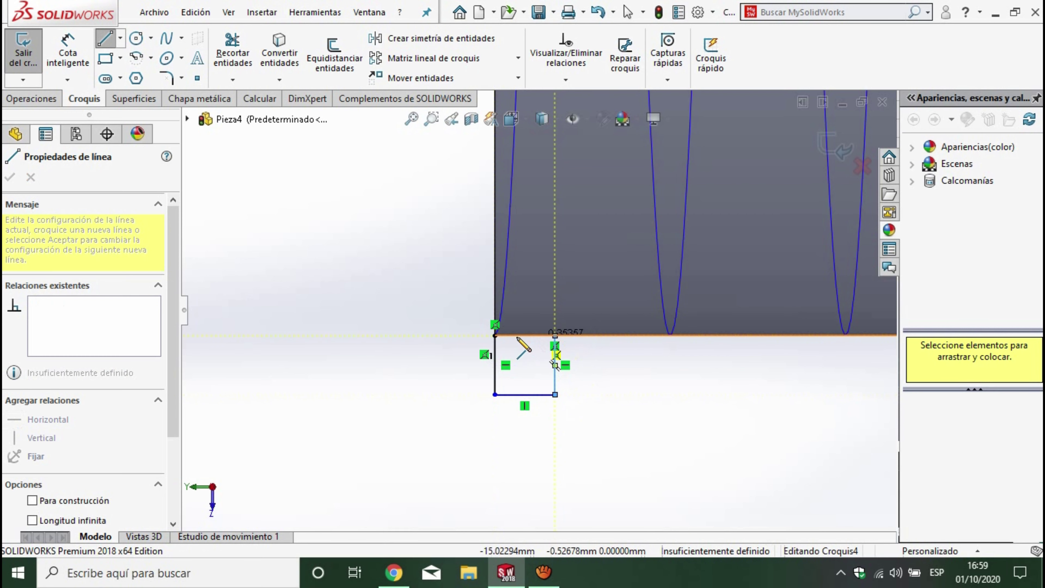
pyautogui.click(495, 336)
pyautogui.press('Escape')
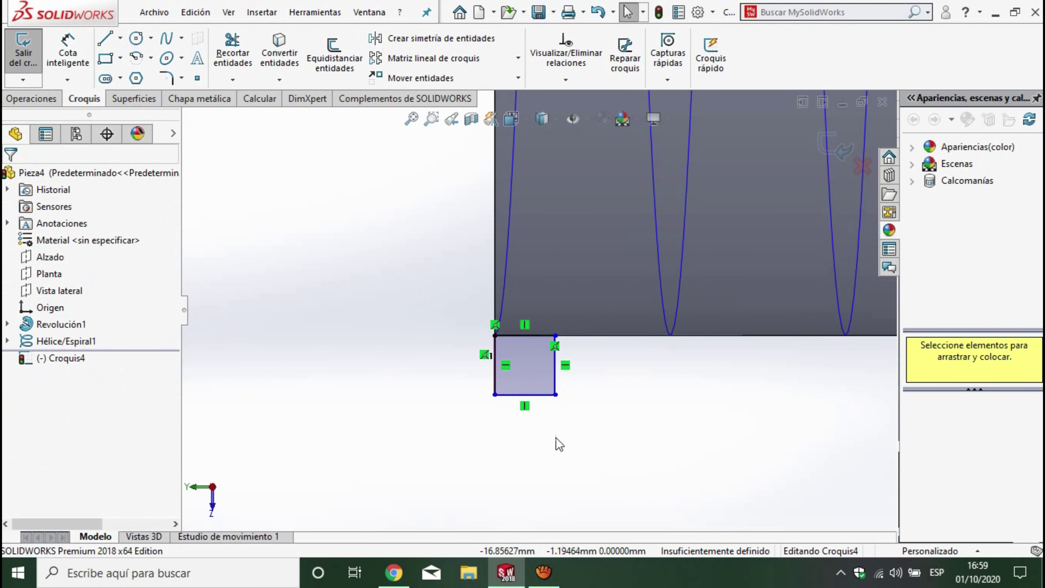
# Step: Dimension one side to 1 mm, make the sides equal, and exit the sketch
pyautogui.click(496, 357)
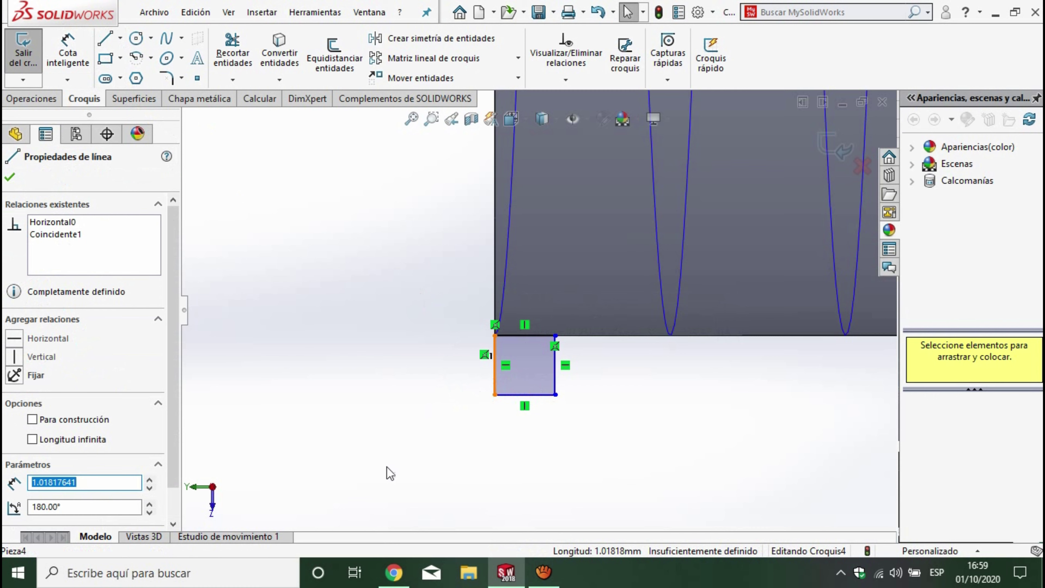
pyautogui.write('1')
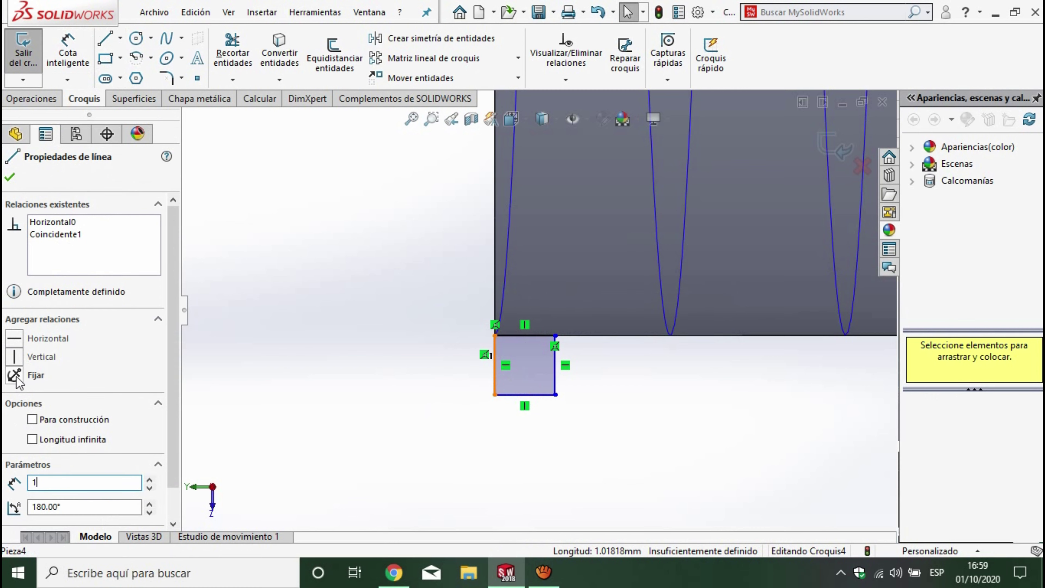
pyautogui.click(10, 175)
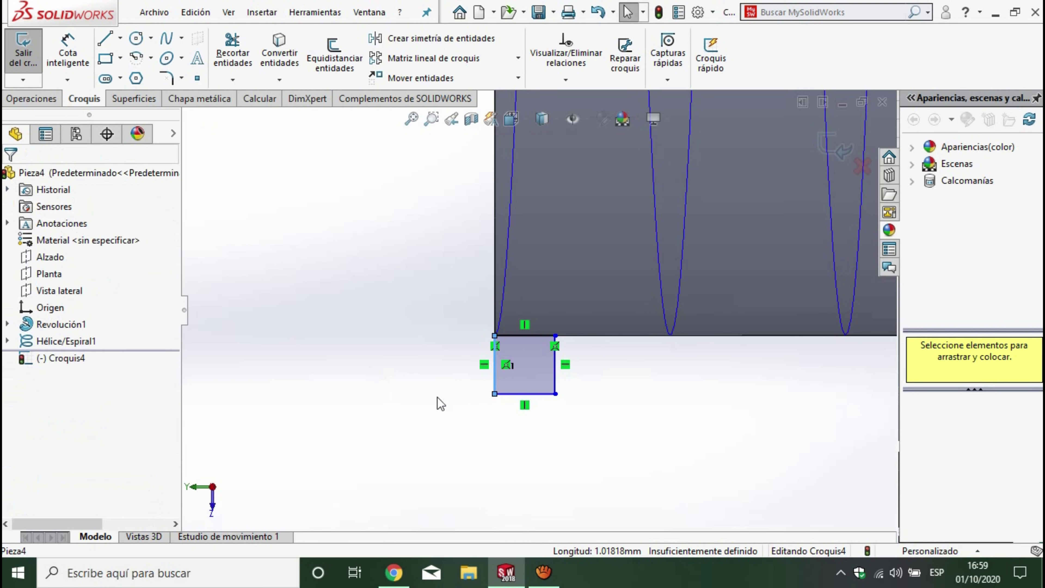
pyautogui.click(523, 394)
pyautogui.keyDown('ctrl'); pyautogui.click(495, 383); pyautogui.keyUp('ctrl')
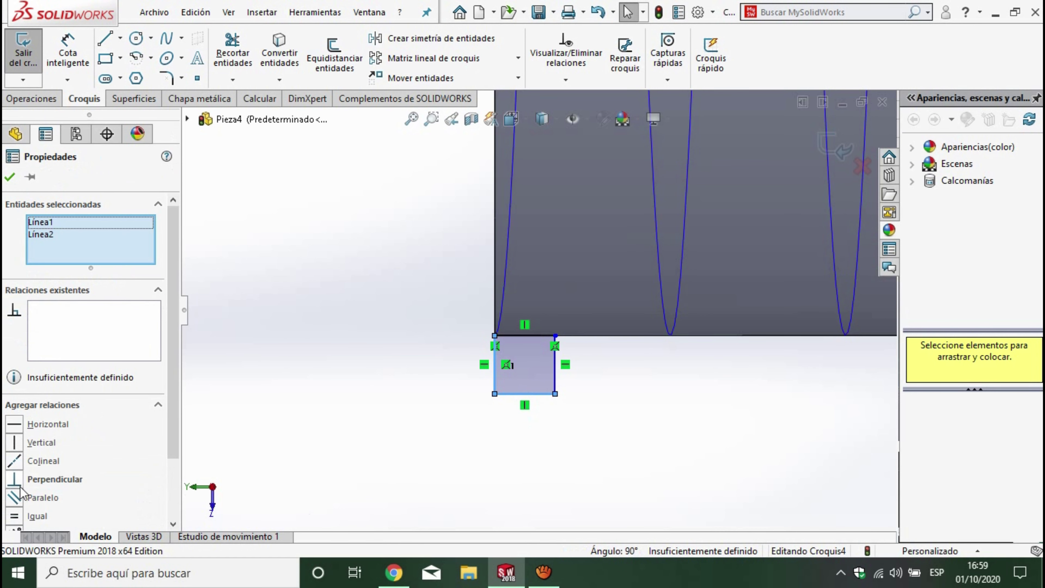
pyautogui.click(16, 520)
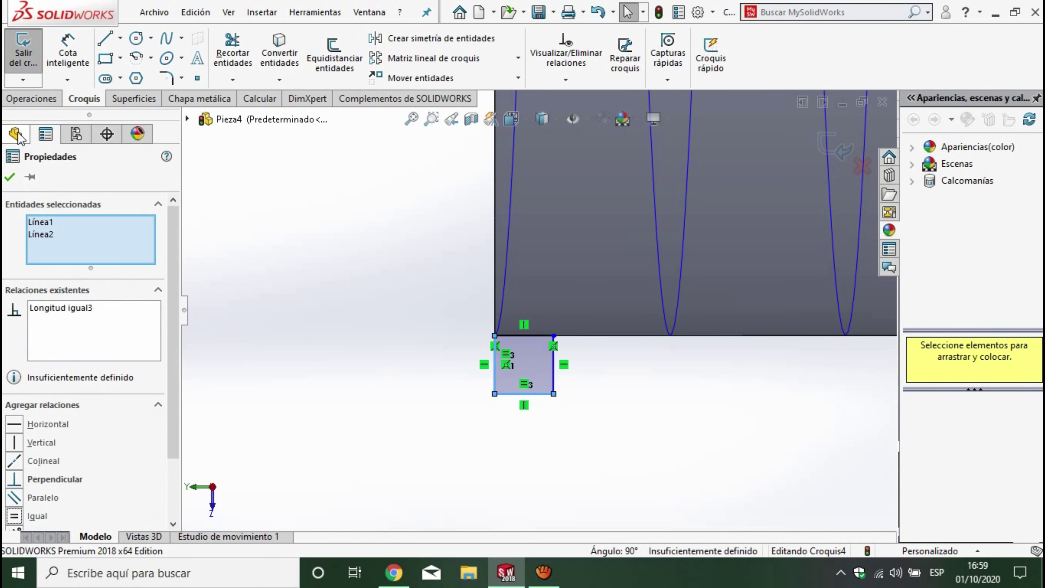
pyautogui.click(187, 216)
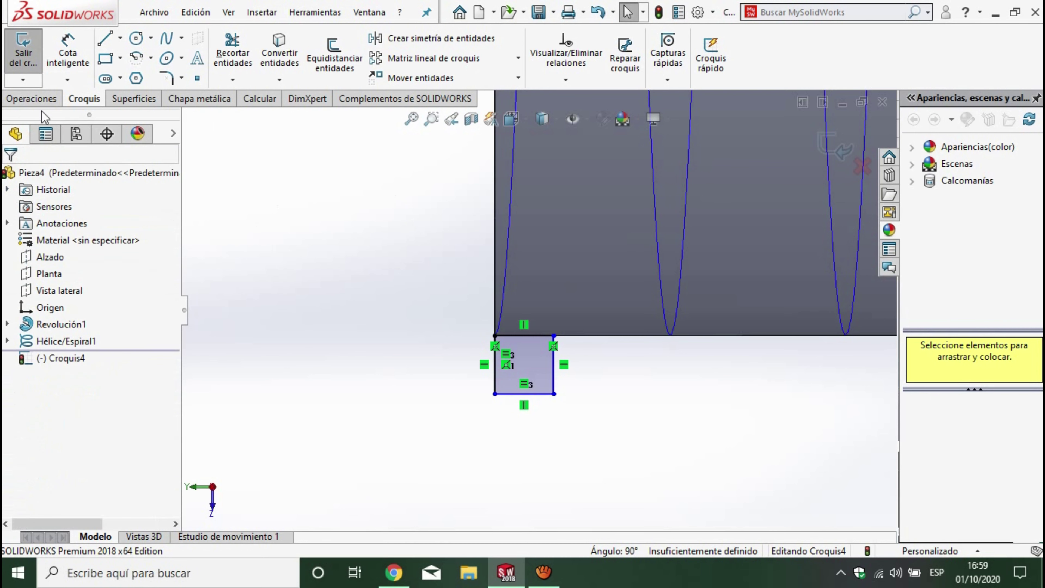
pyautogui.click(43, 101)
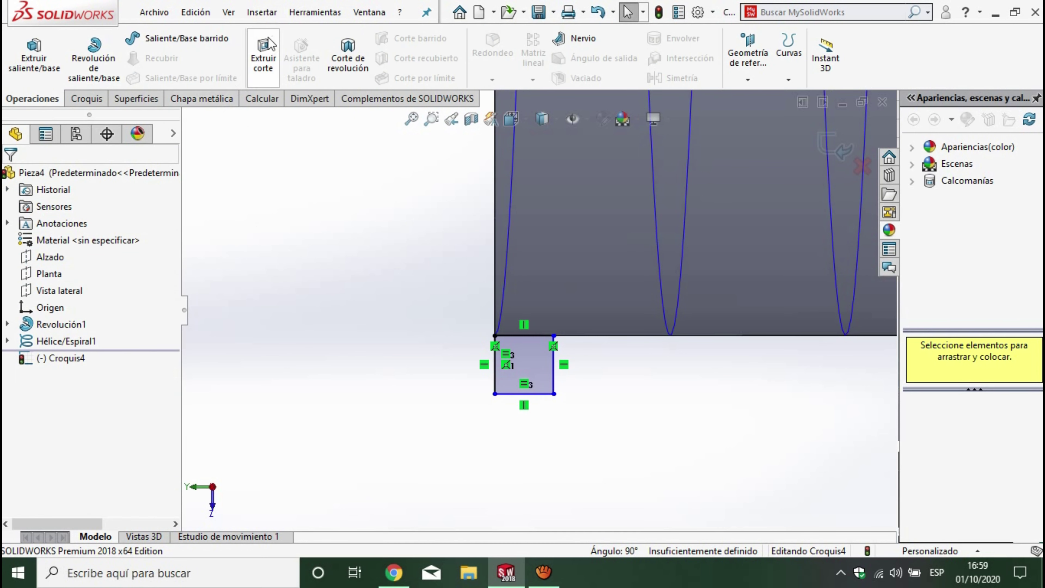
pyautogui.click(839, 147)
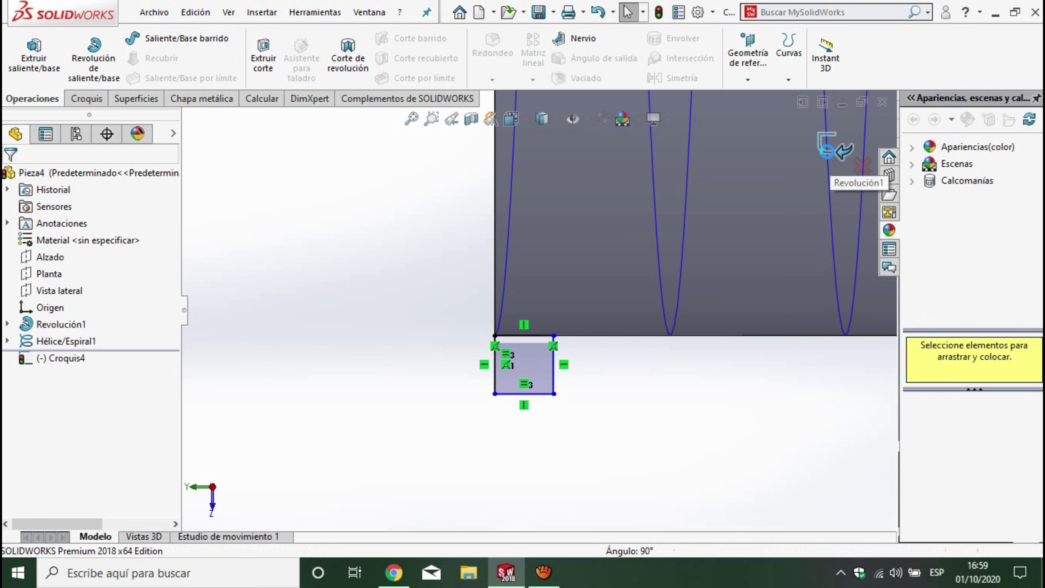
# Step: Sweep the Croquis4 square along Hélice/Espiral1 to create the thread Barrer1
pyautogui.click(187, 41)
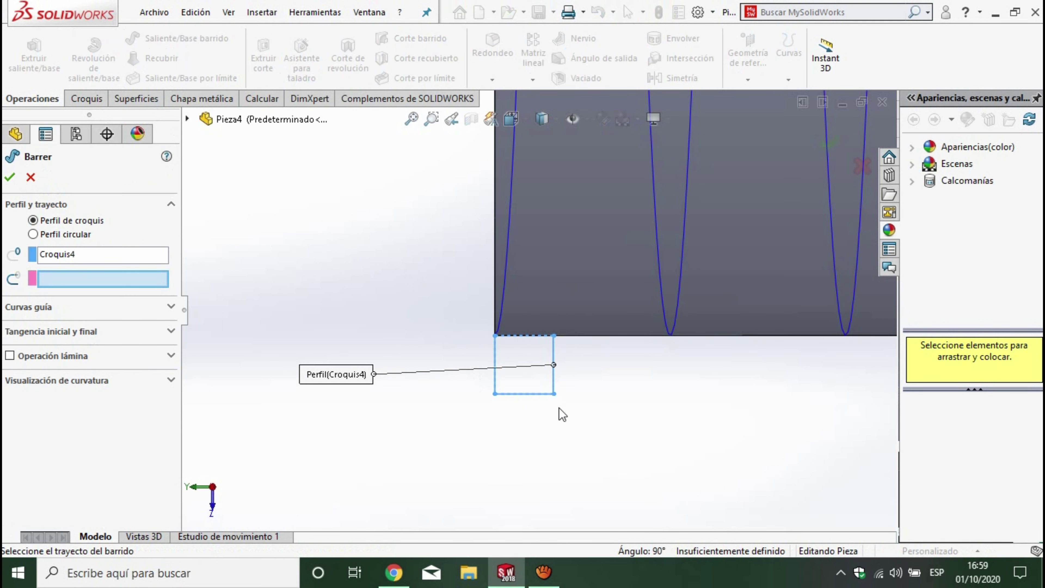
pyautogui.click(506, 291)
pyautogui.scroll(3, 597, 370)
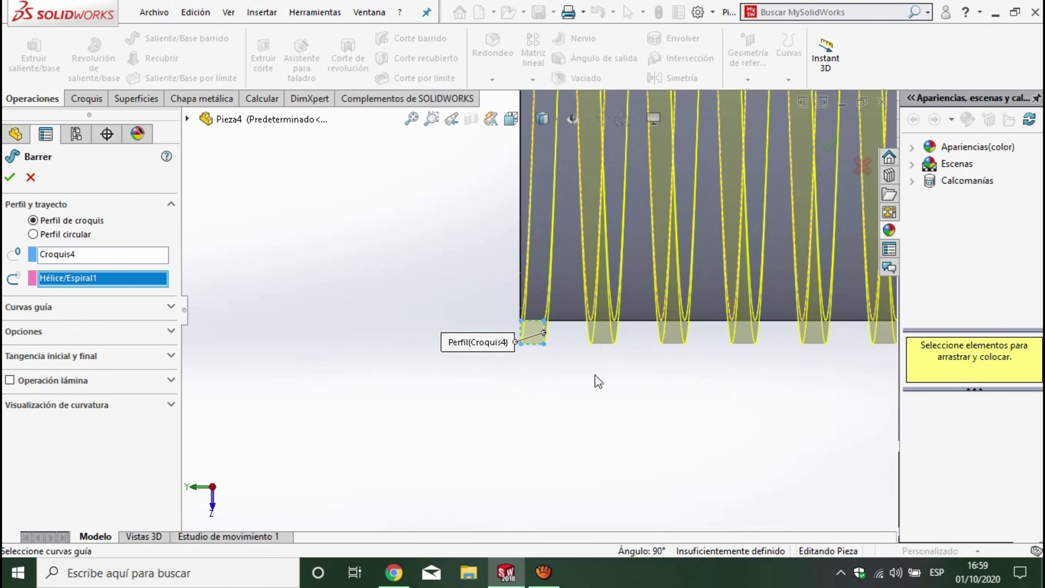
pyautogui.scroll(3, 603, 350)
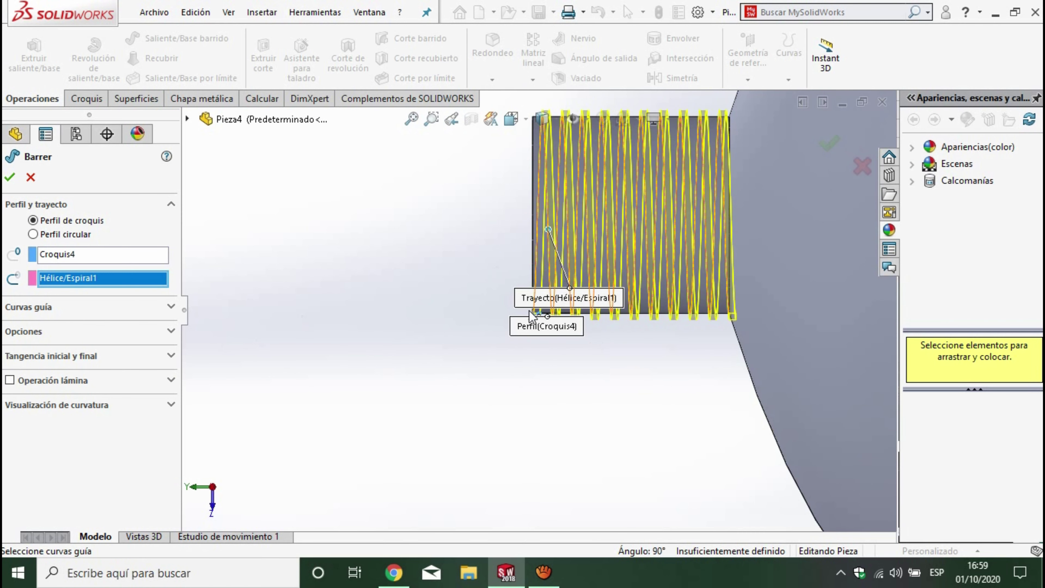
pyautogui.scroll(-2, 669, 236)
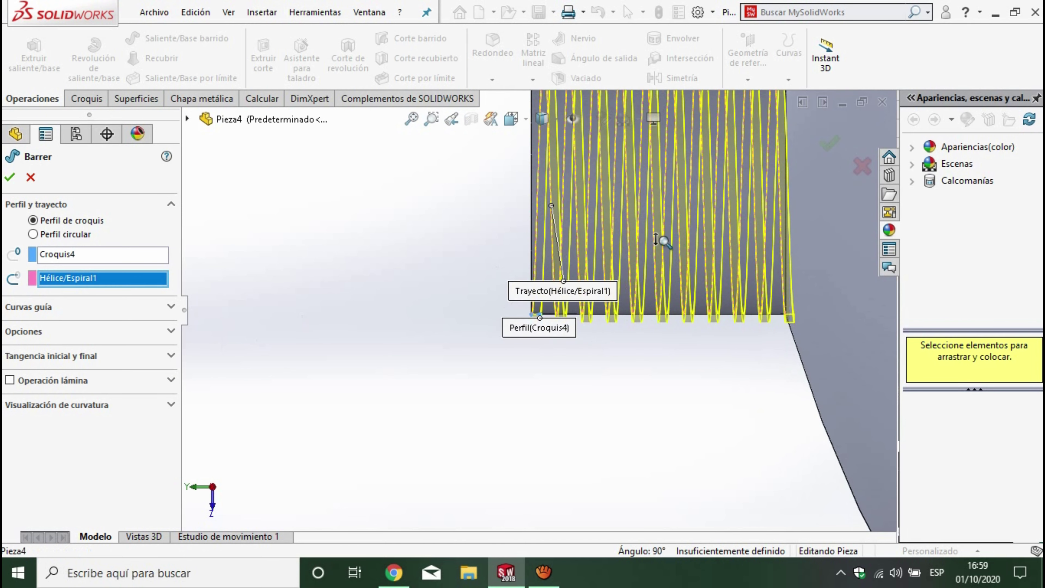
pyautogui.moveTo(669, 235); pyautogui.dragTo(673, 243, button='middle')
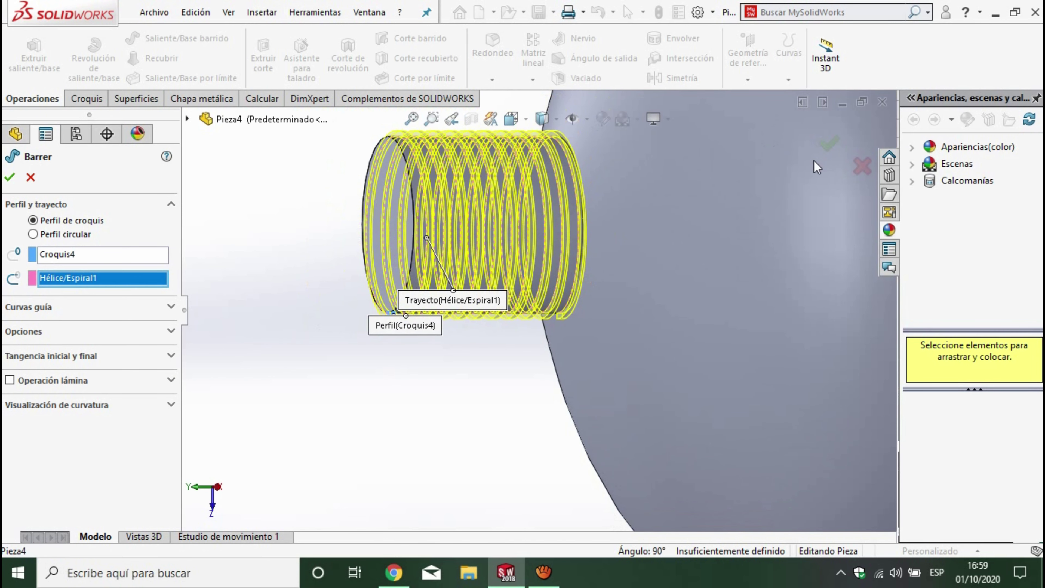
pyautogui.click(834, 140)
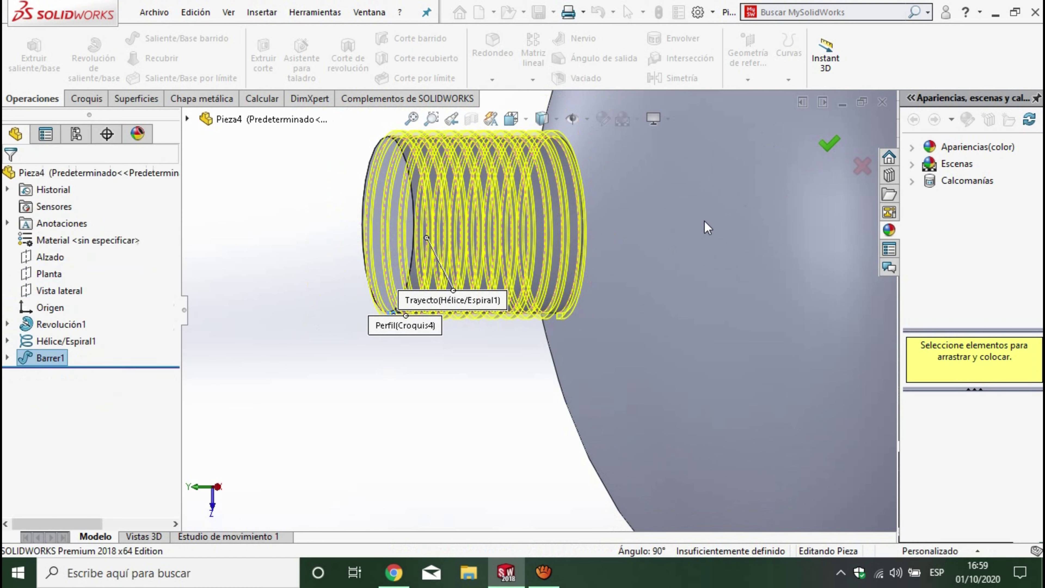
# Step: Hide the Hélice/Espiral1 curve from the FeatureManager tree
pyautogui.rightClick(29, 355)
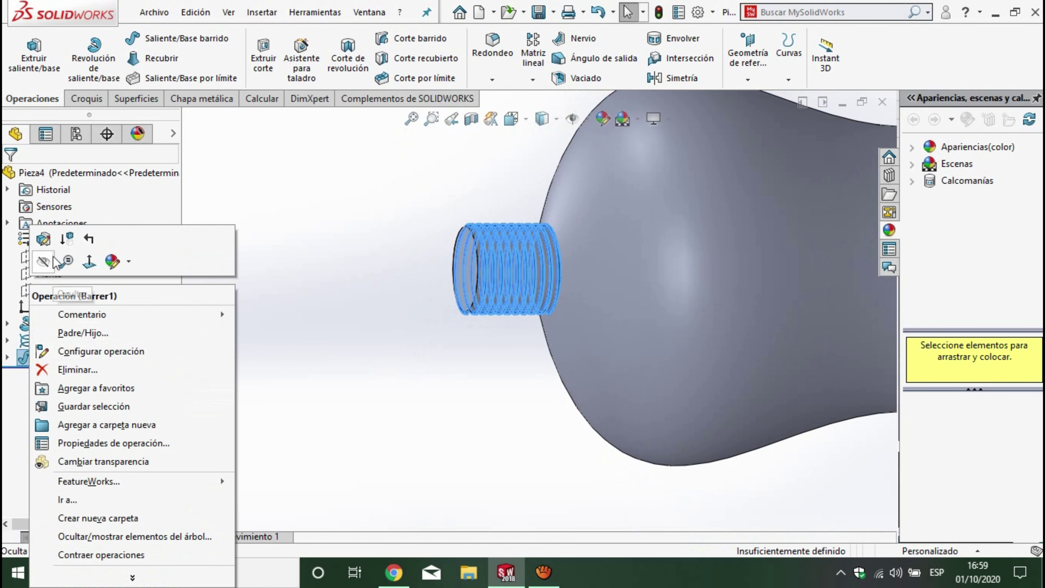
pyautogui.click(43, 261)
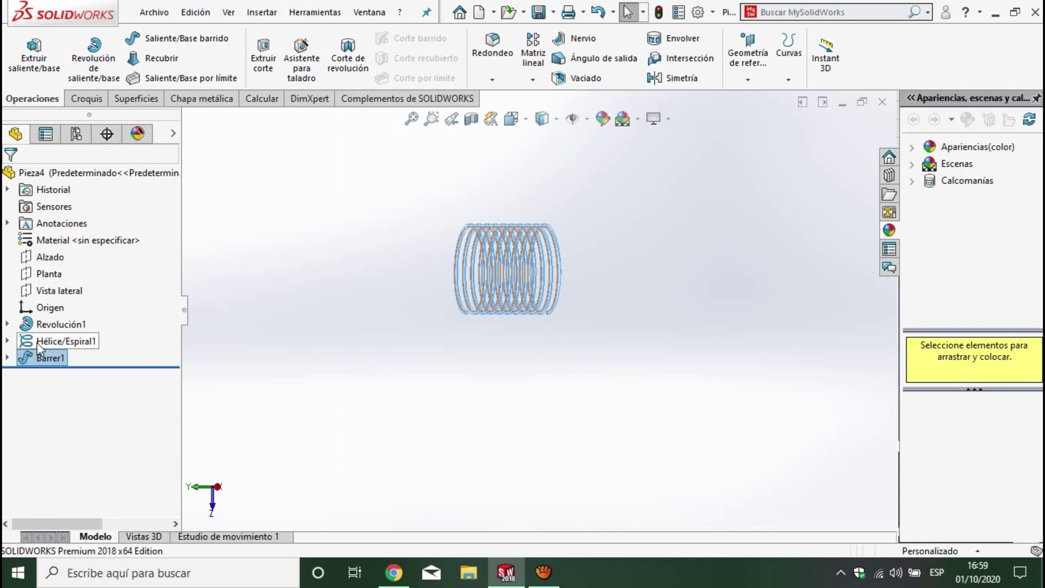
pyautogui.rightClick(45, 341)
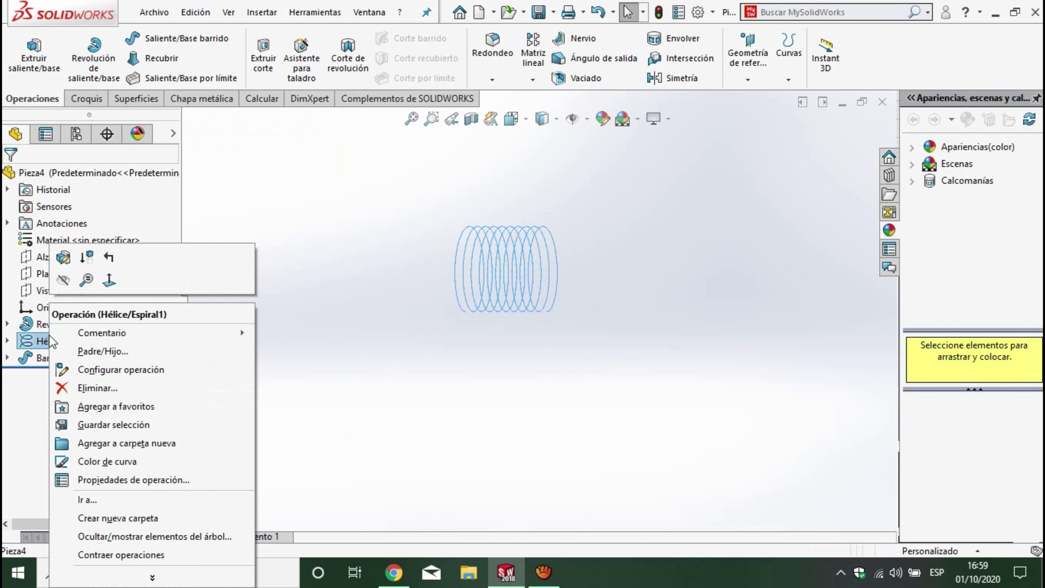
pyautogui.click(64, 282)
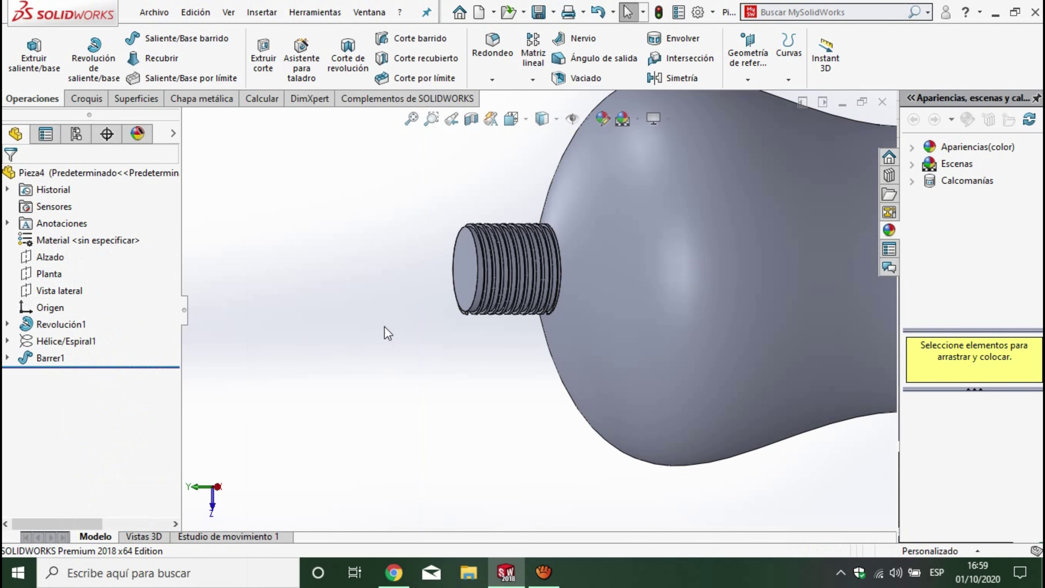
# Step: Orbit and zoom around the bottle to inspect the thread, then select the Alzado plane
pyautogui.moveTo(504, 400)
pyautogui.mouseDown(button='middle')
pyautogui.moveTo(579, 228)
pyautogui.moveTo(629, 175)
pyautogui.moveTo(701, 127)
pyautogui.mouseUp(button='middle')
pyautogui.scroll(3, 701, 127)
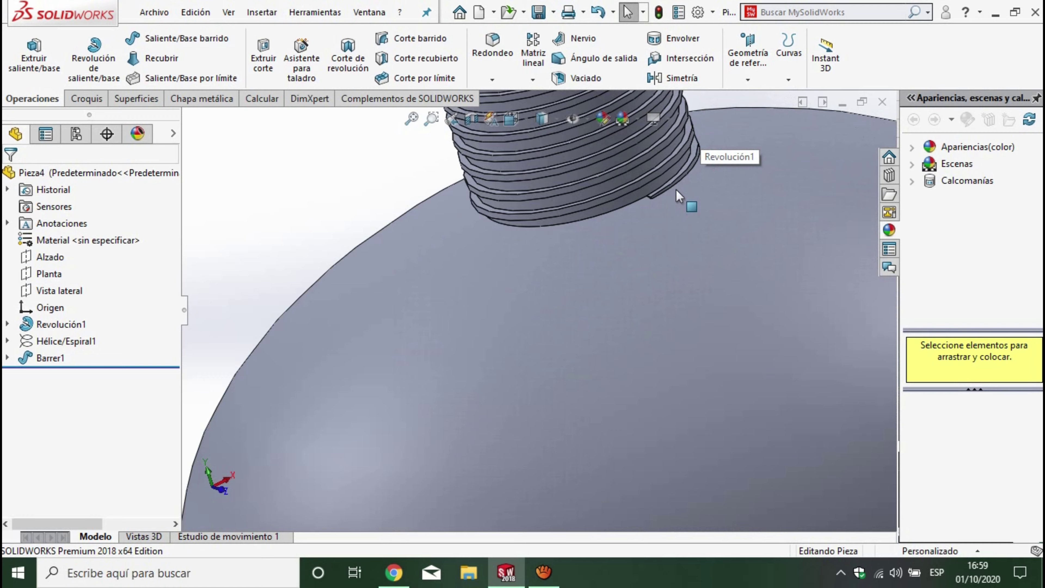
pyautogui.scroll(-2, 677, 196)
pyautogui.scroll(3, 641, 280)
pyautogui.scroll(2, 594, 325)
pyautogui.scroll(-5, 560, 304)
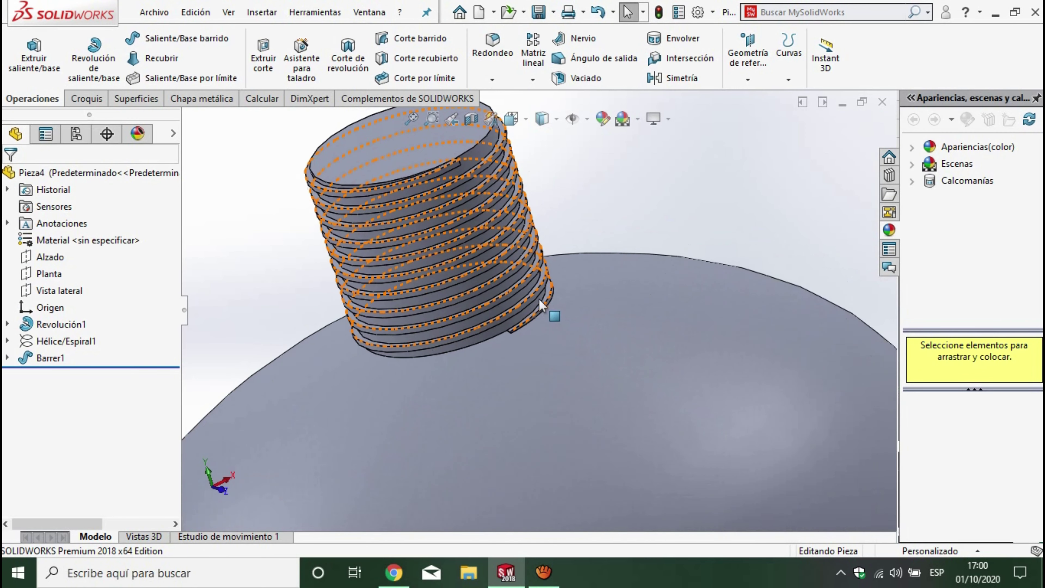
pyautogui.scroll(-4, 540, 303)
pyautogui.moveTo(518, 341)
pyautogui.mouseDown(button='middle')
pyautogui.moveTo(415, 378)
pyautogui.moveTo(562, 436)
pyautogui.moveTo(523, 385)
pyautogui.mouseUp(button='middle')
pyautogui.scroll(-3, 523, 384)
pyautogui.scroll(-2, 534, 390)
pyautogui.scroll(2, 537, 298)
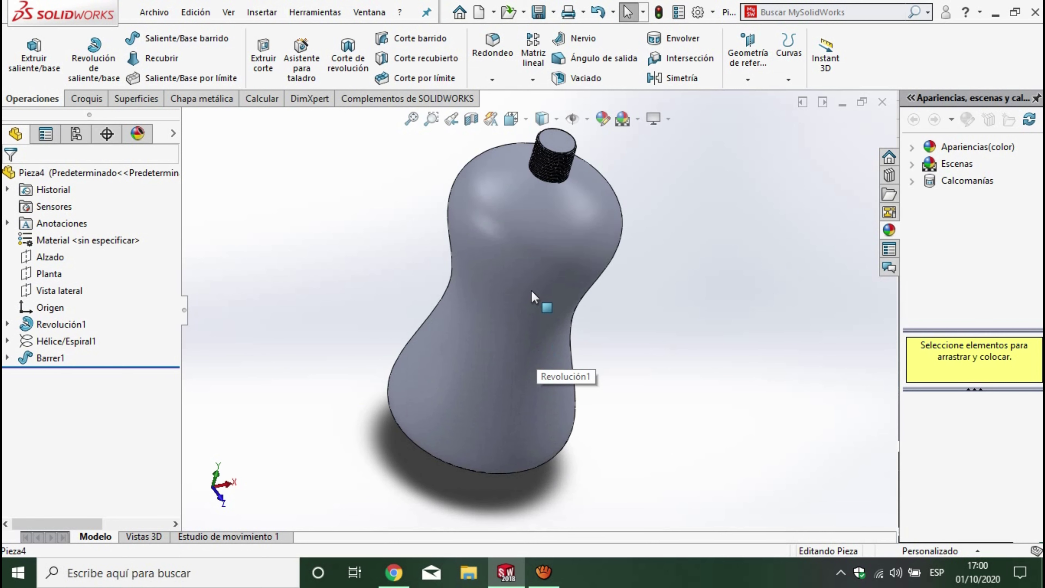
pyautogui.moveTo(501, 264); pyautogui.dragTo(485, 288, button='middle')
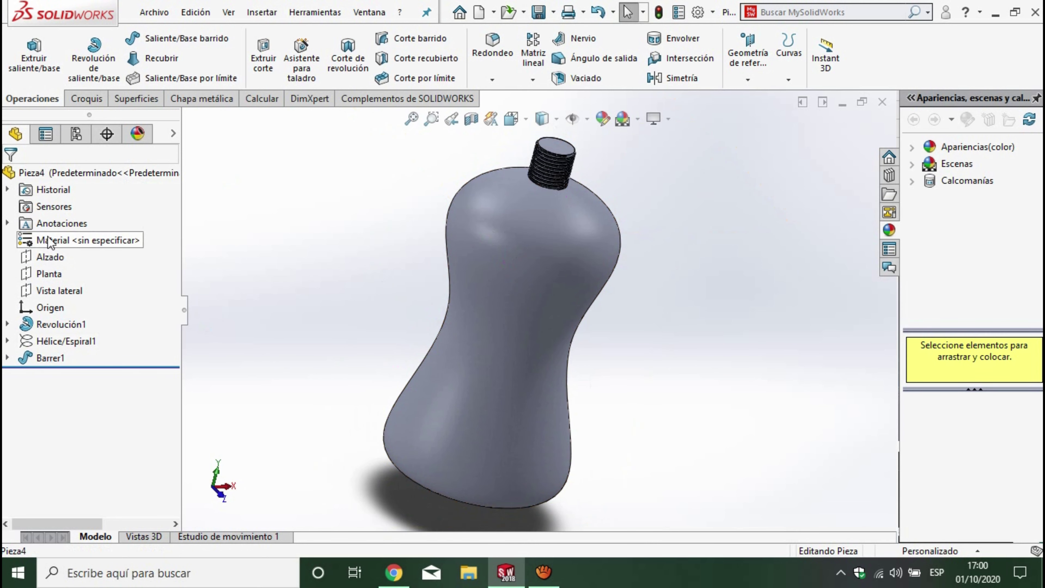
pyautogui.click(44, 257)
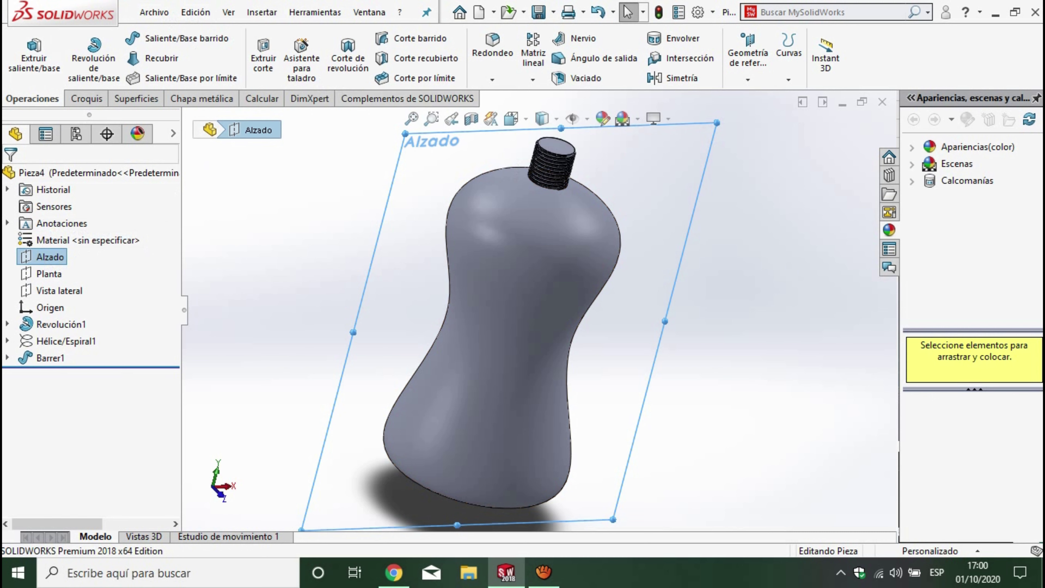
# Step: Start a sketch on the Alzado plane and view it Normal a Frontal
pyautogui.click(84, 101)
pyautogui.click(23, 47)
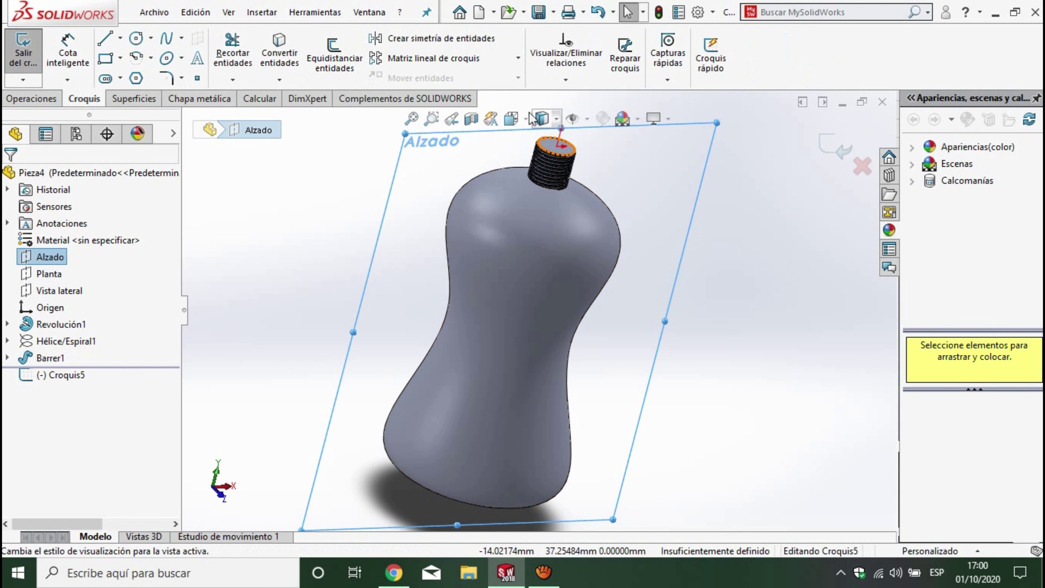
pyautogui.click(540, 119)
pyautogui.click(533, 180)
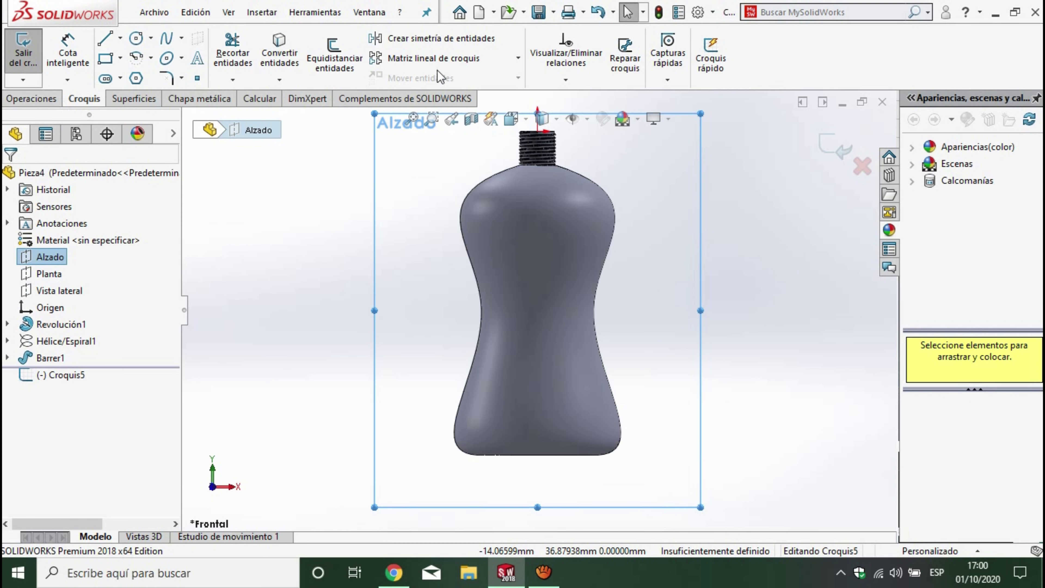
# Step: Place sketch text 'DISEÑO CAD' on the bottle body without the document font
pyautogui.click(197, 62)
pyautogui.click(48, 298)
pyautogui.write('DISEÑO CAD')
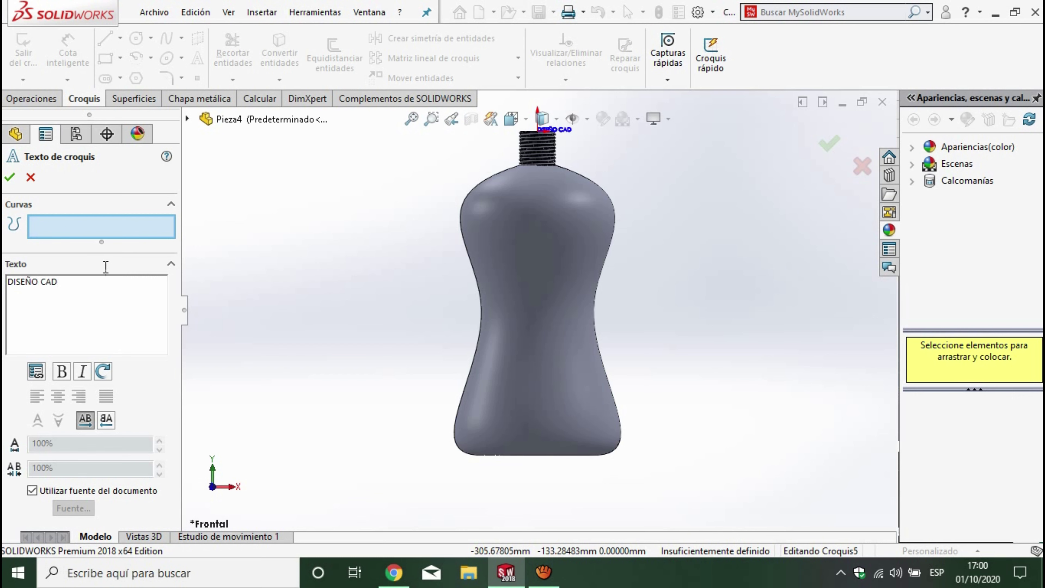
pyautogui.click(503, 293)
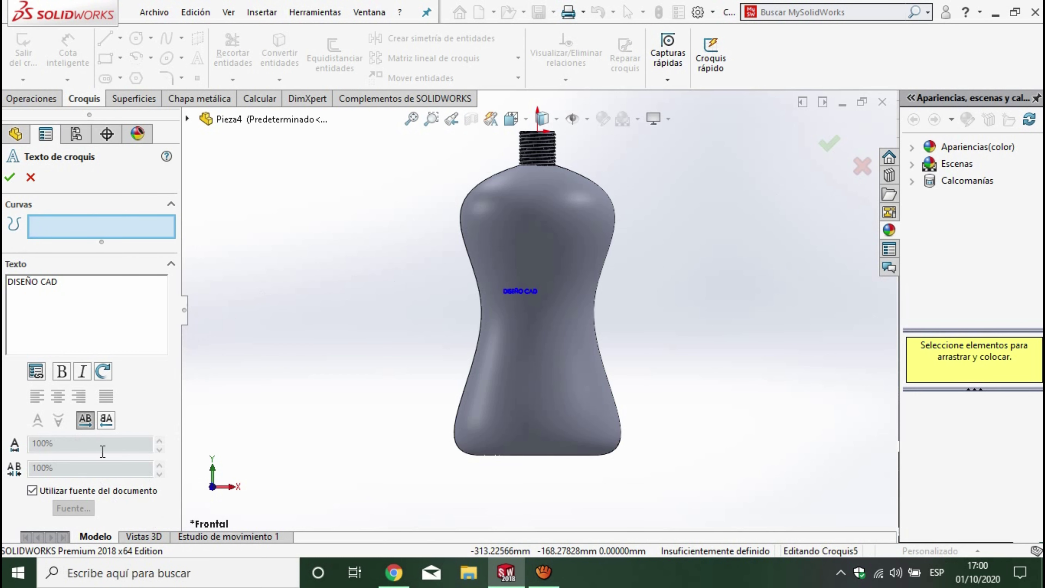
pyautogui.click(33, 492)
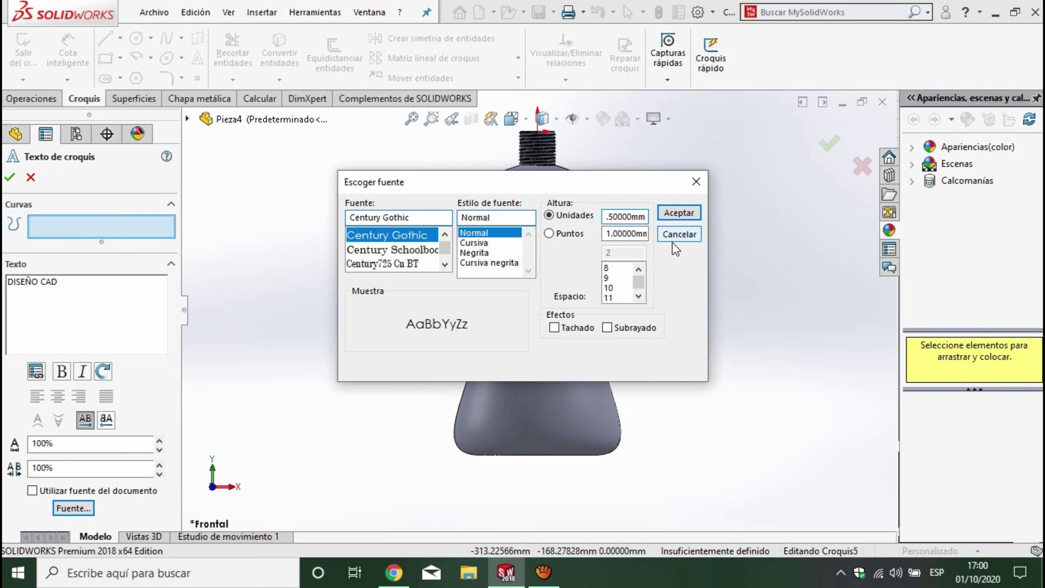
# Step: Apply the smaller font height and centre 'DISEÑO CAD' across the upper bottle body
pyautogui.click(678, 212)
pyautogui.click(597, 284)
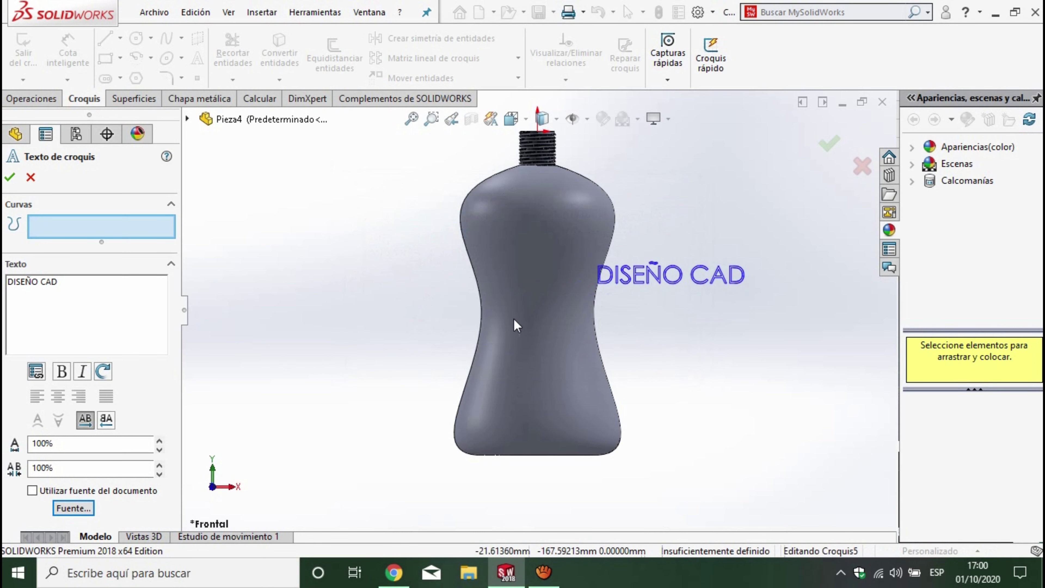
pyautogui.click(492, 320)
pyautogui.moveTo(490, 266); pyautogui.dragTo(475, 241)
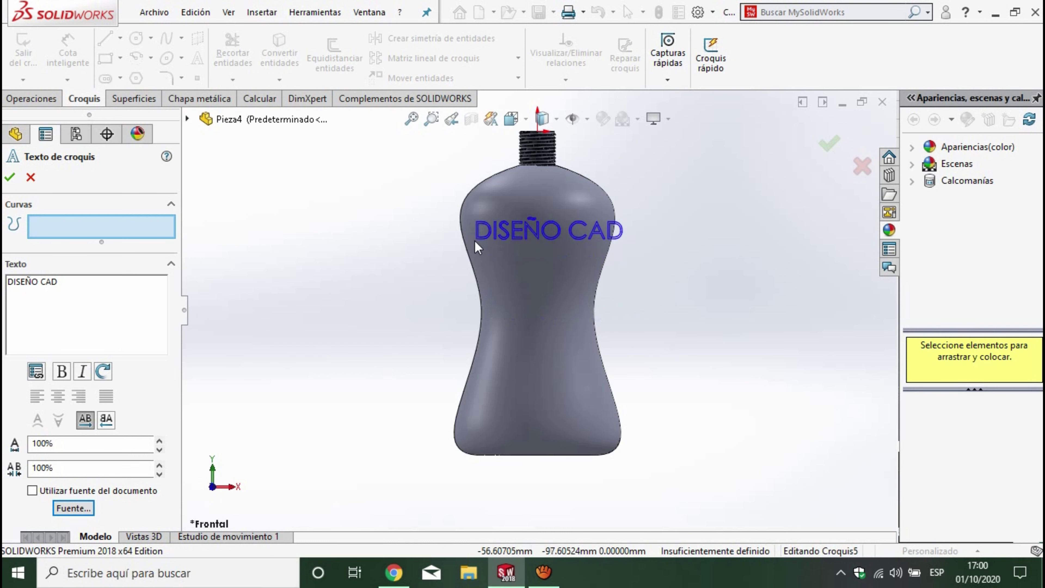
pyautogui.moveTo(475, 237); pyautogui.dragTo(492, 236)
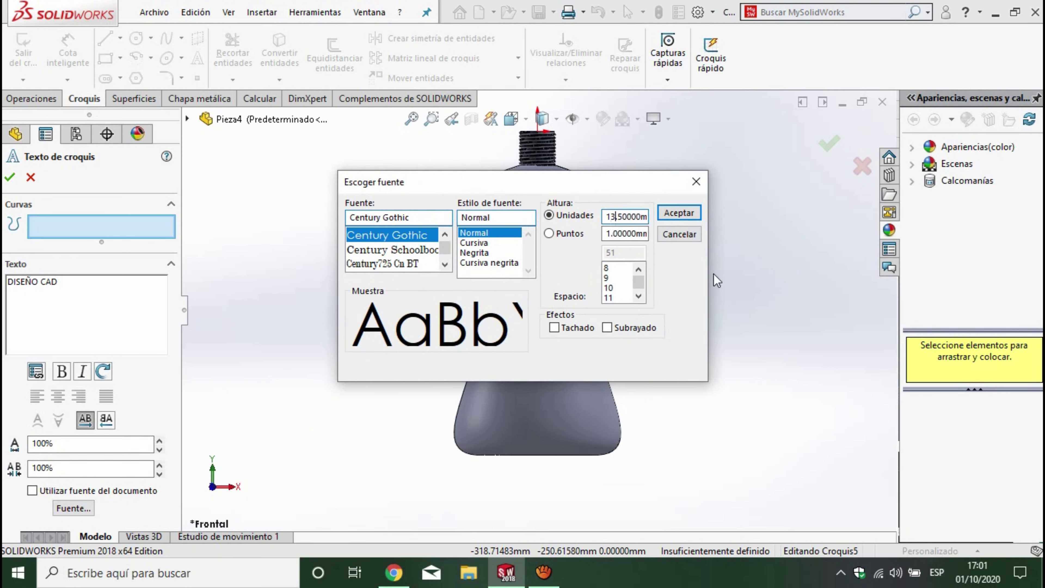
pyautogui.click(680, 214)
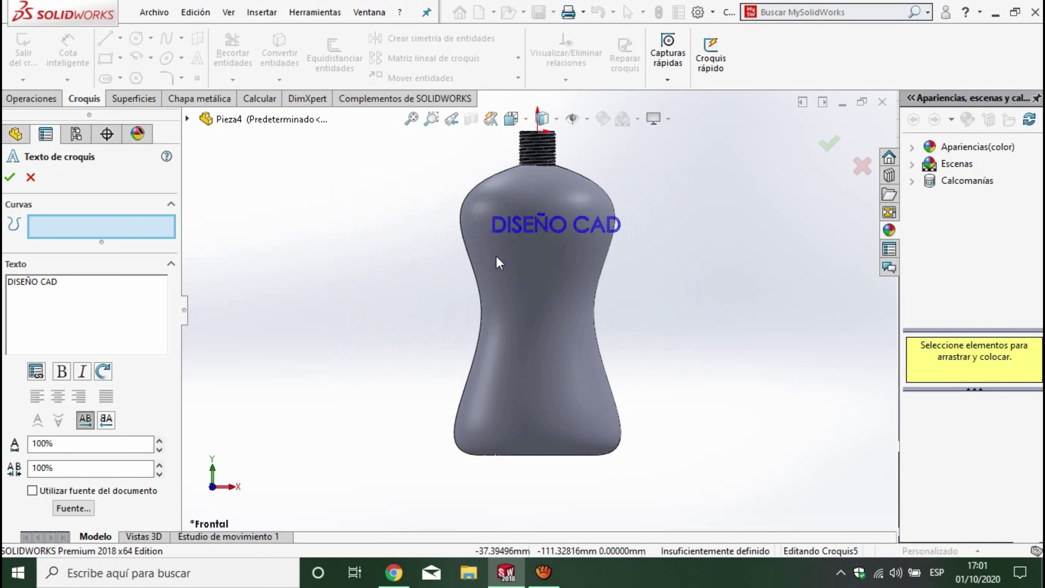
pyautogui.moveTo(483, 233); pyautogui.dragTo(470, 248)
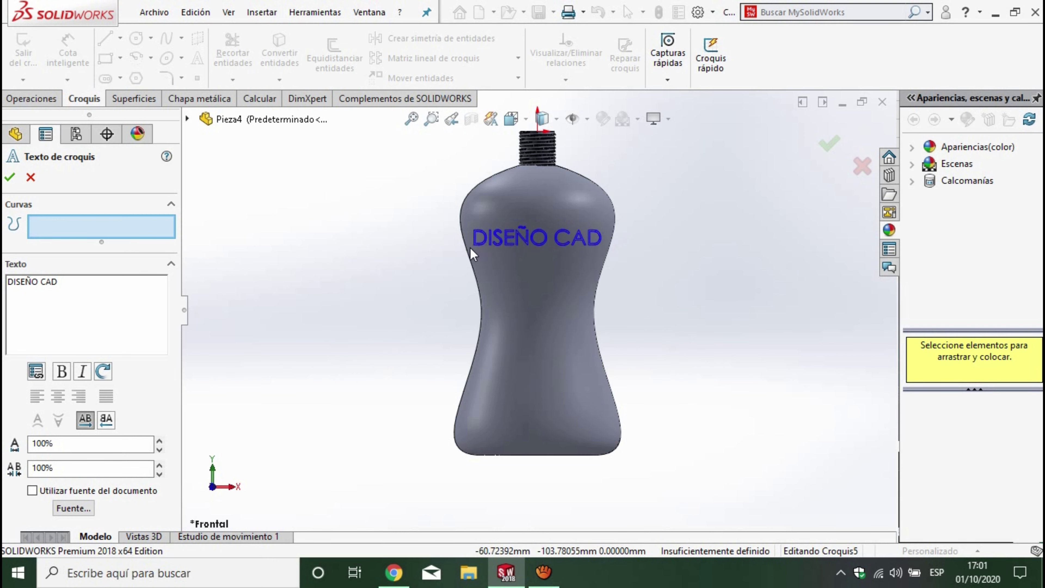
pyautogui.scroll(2, 592, 317)
pyautogui.scroll(-4, 530, 277)
pyautogui.moveTo(531, 226)
pyautogui.mouseDown()
pyautogui.moveTo(499, 251)
pyautogui.moveTo(517, 248)
pyautogui.moveTo(511, 257)
pyautogui.mouseUp()
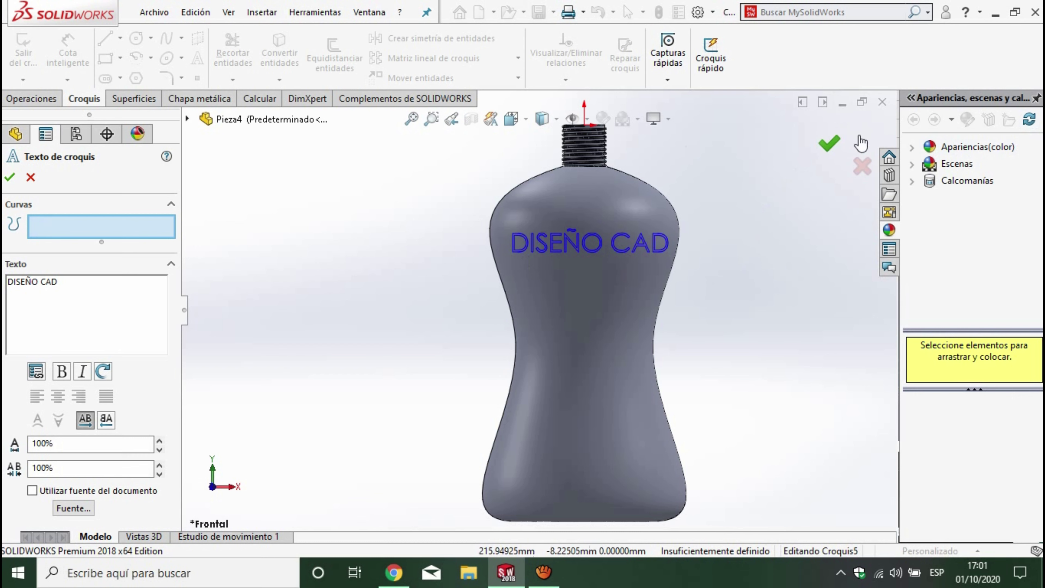
pyautogui.click(829, 143)
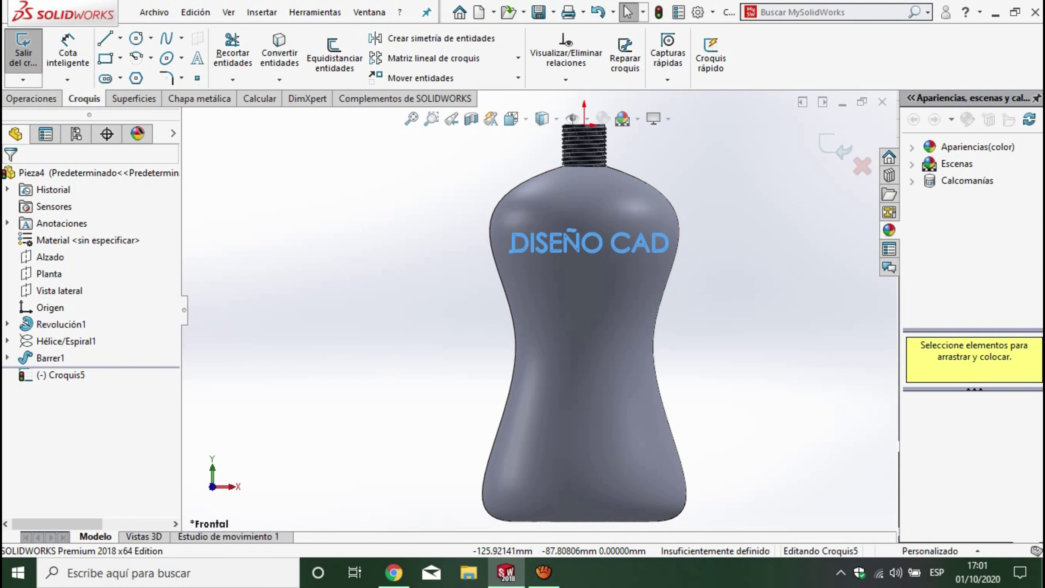
# Step: Exit the text sketch and start an Envolver wrap of Croquis5 onto the bottle face
pyautogui.click(31, 102)
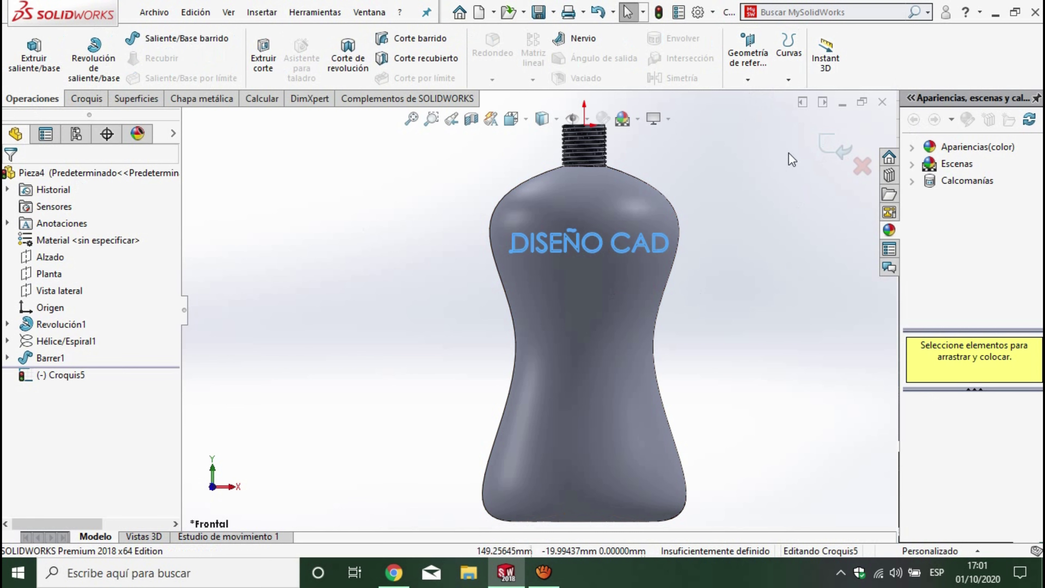
pyautogui.click(835, 147)
pyautogui.click(679, 40)
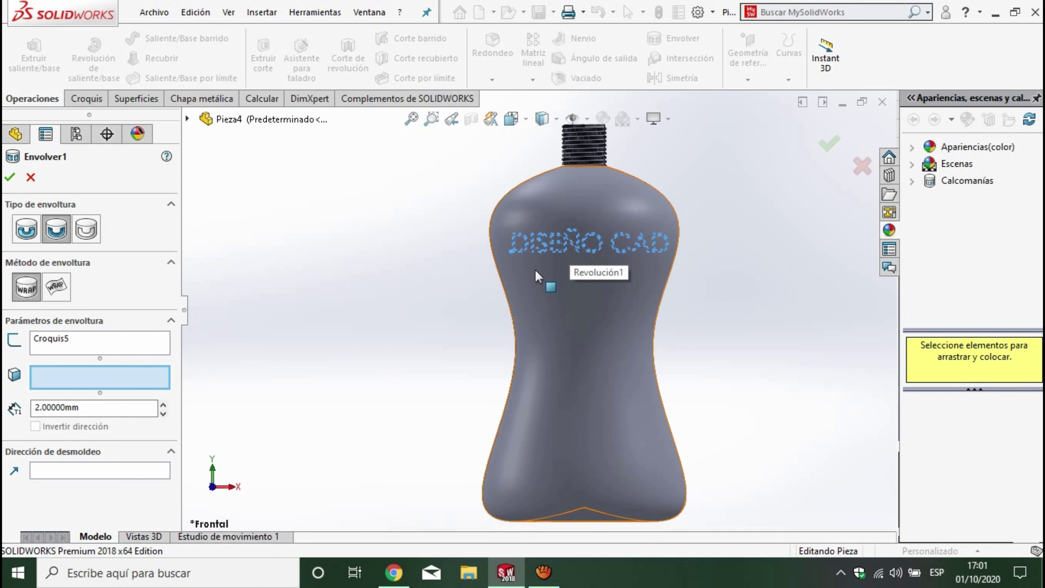
pyautogui.click(581, 351)
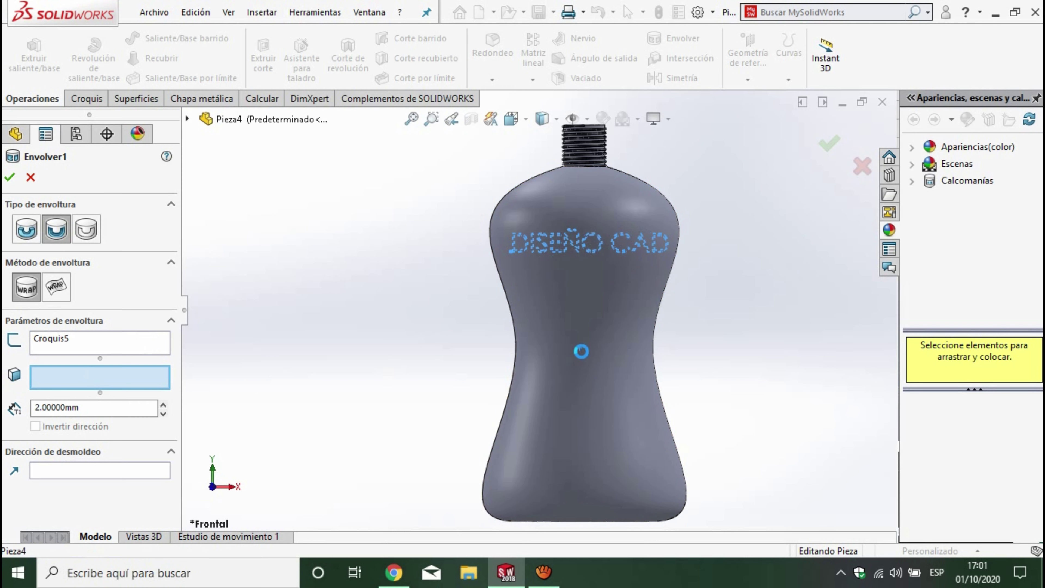
pyautogui.scroll(2, 623, 334)
pyautogui.moveTo(623, 334)
pyautogui.mouseDown(button='middle')
pyautogui.moveTo(458, 416)
pyautogui.moveTo(370, 379)
pyautogui.mouseUp(button='middle')
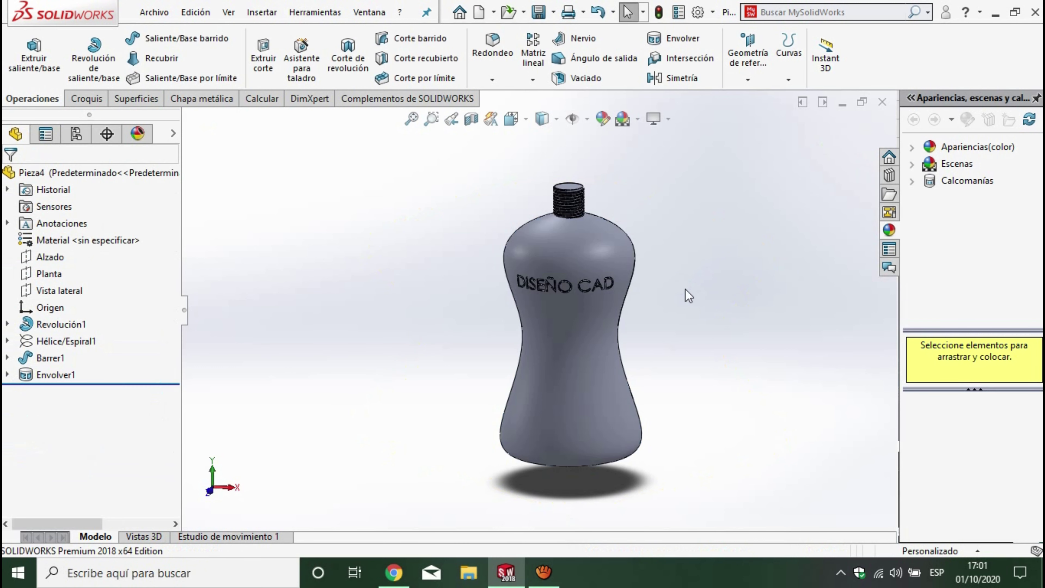
pyautogui.scroll(-3, 685, 288)
pyautogui.scroll(-5, 669, 291)
pyautogui.scroll(-3, 668, 290)
pyautogui.scroll(-2, 584, 348)
pyautogui.scroll(-2, 582, 348)
pyautogui.scroll(-2, 581, 348)
pyautogui.scroll(5, 571, 362)
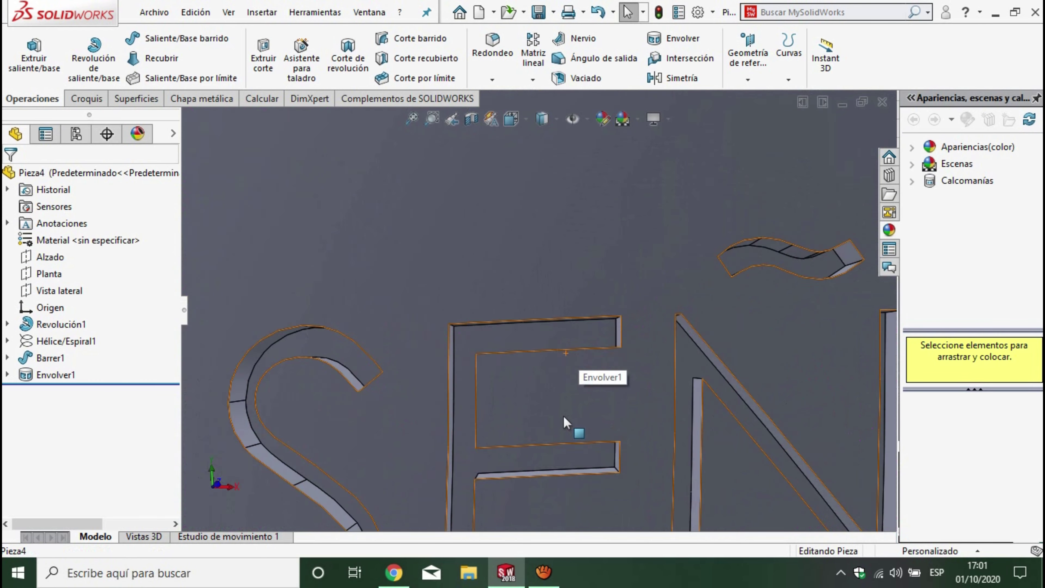
pyautogui.scroll(4, 564, 395)
pyautogui.scroll(2, 572, 375)
pyautogui.scroll(3, 534, 391)
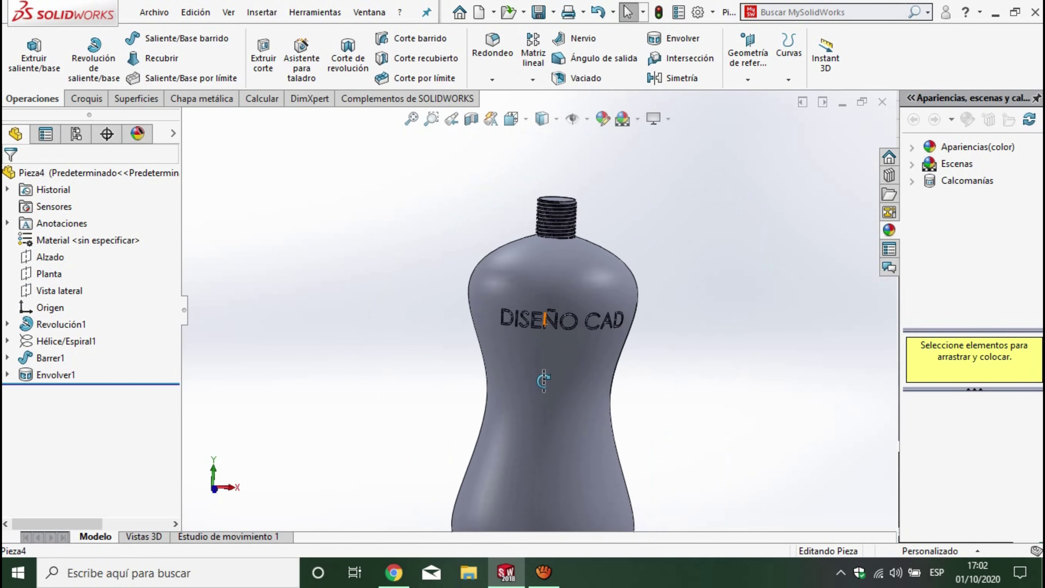
pyautogui.scroll(-2, 534, 387)
pyautogui.scroll(2, 574, 355)
pyautogui.scroll(2, 562, 370)
pyautogui.scroll(-3, 596, 424)
pyautogui.moveTo(618, 450); pyautogui.dragTo(568, 313, button='middle')
pyautogui.scroll(2, 562, 287)
pyautogui.scroll(-3, 562, 287)
pyautogui.scroll(3, 518, 395)
pyautogui.moveTo(534, 395)
pyautogui.mouseDown(button='middle')
pyautogui.moveTo(579, 346)
pyautogui.moveTo(637, 309)
pyautogui.moveTo(356, 394)
pyautogui.moveTo(580, 428)
pyautogui.moveTo(467, 425)
pyautogui.moveTo(616, 313)
pyautogui.mouseUp(button='middle')
pyautogui.scroll(-3, 590, 343)
pyautogui.scroll(3, 531, 370)
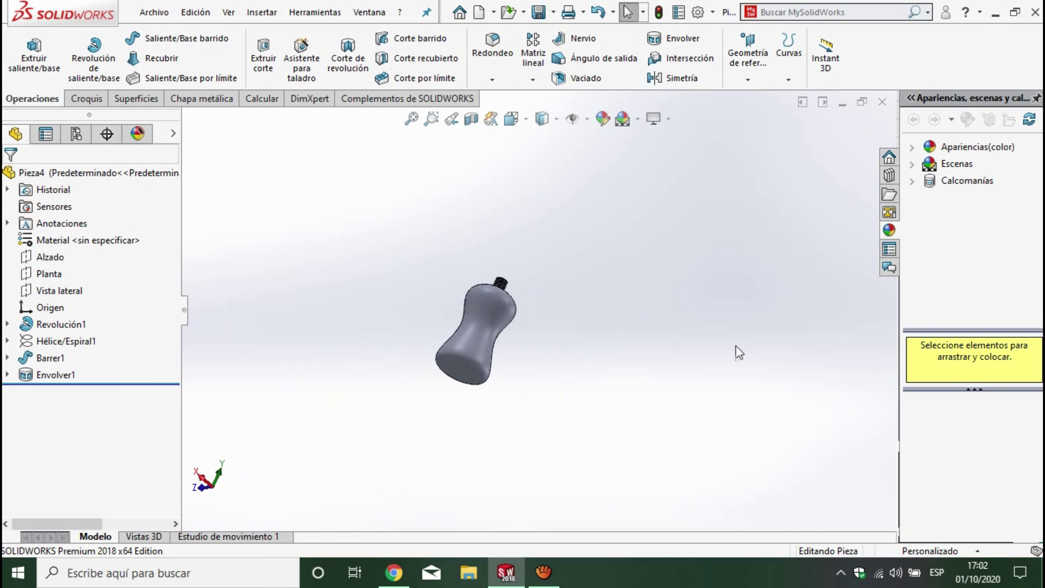